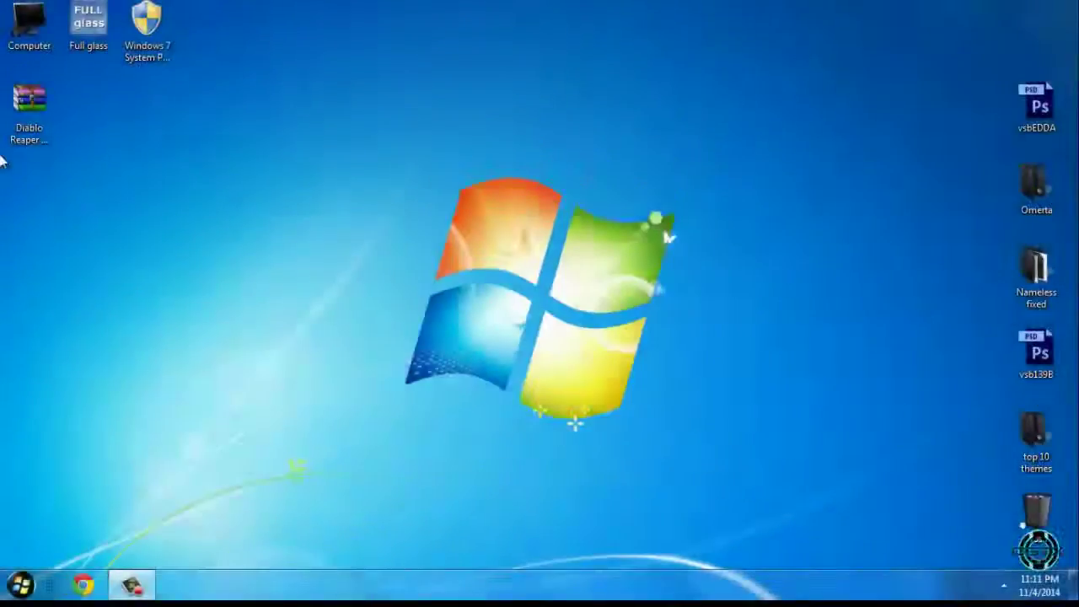
# - Extract the Diablo Reaper of Souls archive into its own Diablo Reaper of Souls folder
pyautogui.click(41, 148)
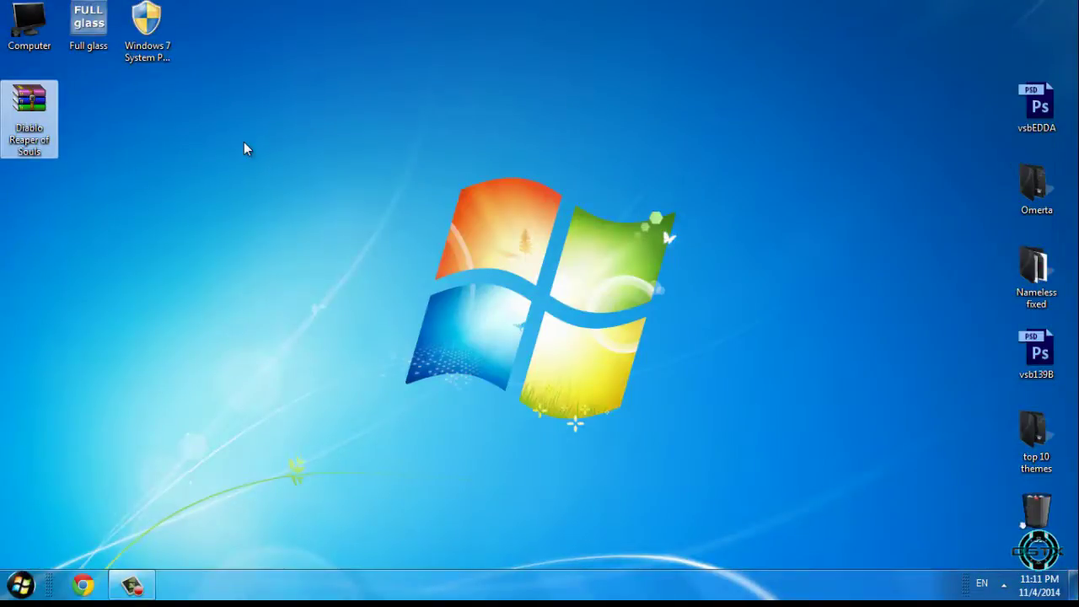
pyautogui.rightClick(31, 128)
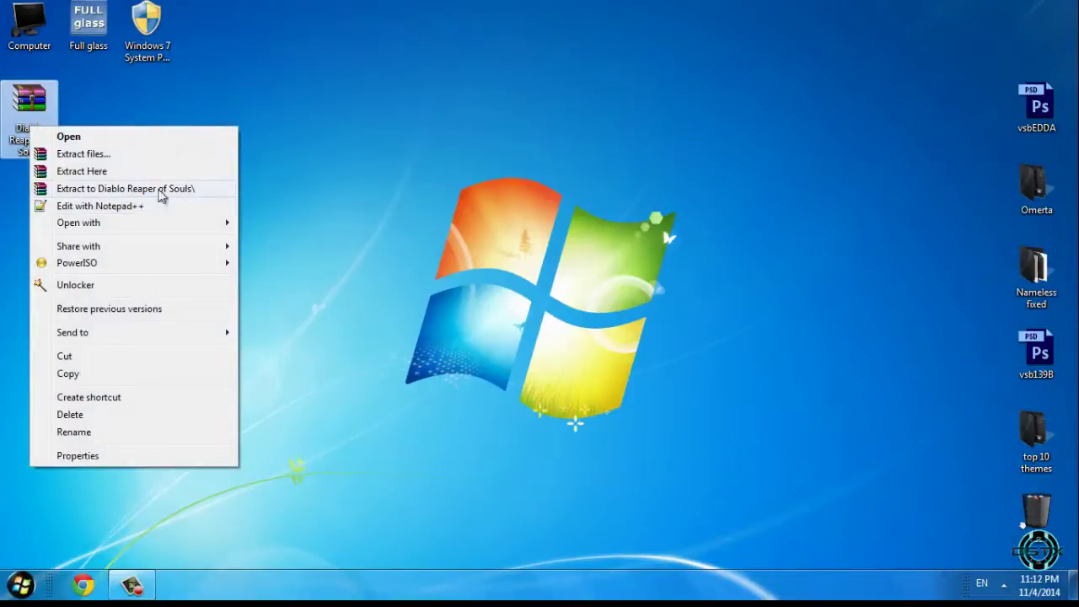
pyautogui.click(188, 193)
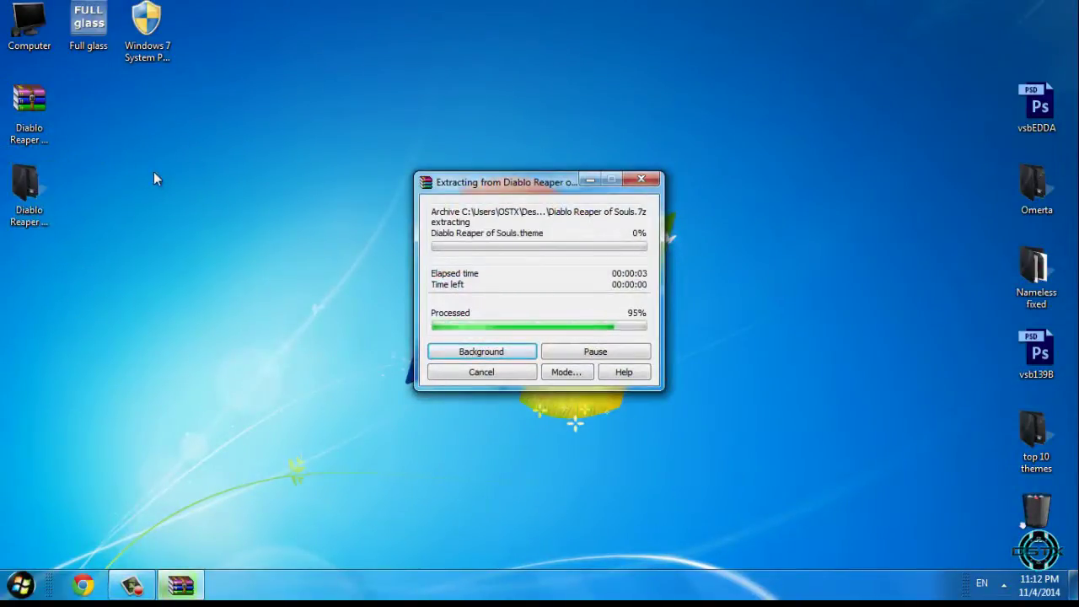
# - Open the extracted Diablo Reaper of Souls > theme > Fonts folder
pyautogui.doubleClick(42, 209)
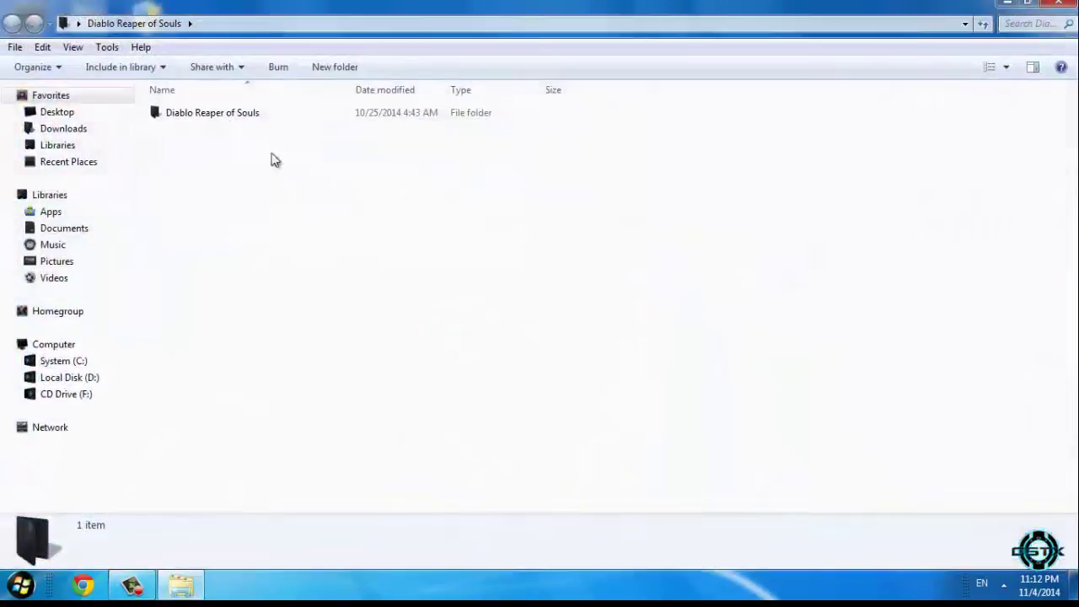
pyautogui.doubleClick(233, 117)
pyautogui.doubleClick(180, 130)
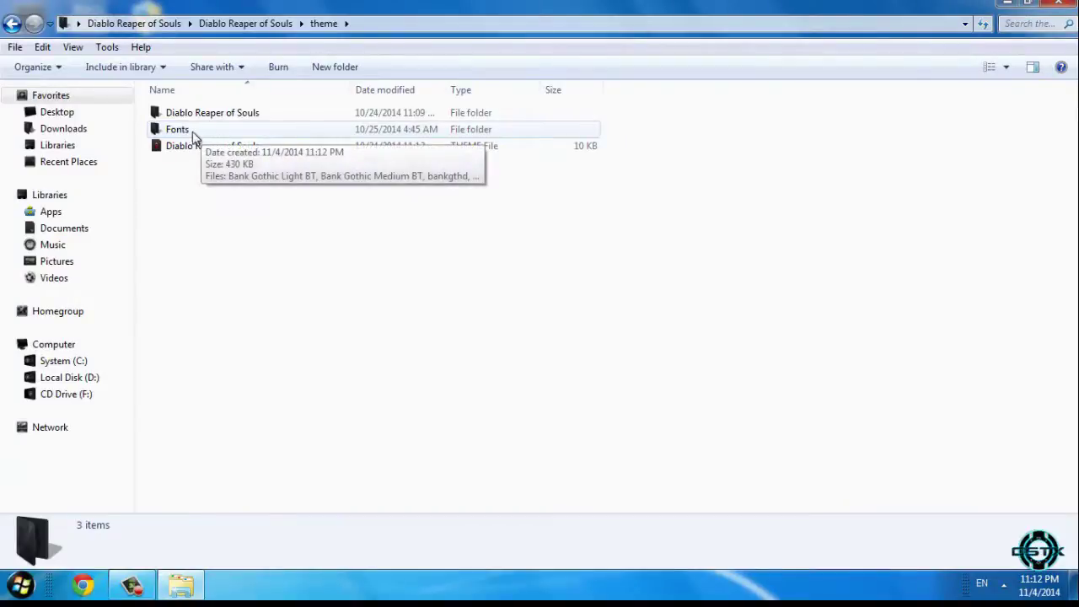
pyautogui.doubleClick(201, 138)
# - Install all 11 TrueType font files, replacing installed copies for every item, then return to the theme folder
pyautogui.moveTo(253, 306); pyautogui.dragTo(199, 109)
pyautogui.rightClick(199, 117)
pyautogui.click(282, 160)
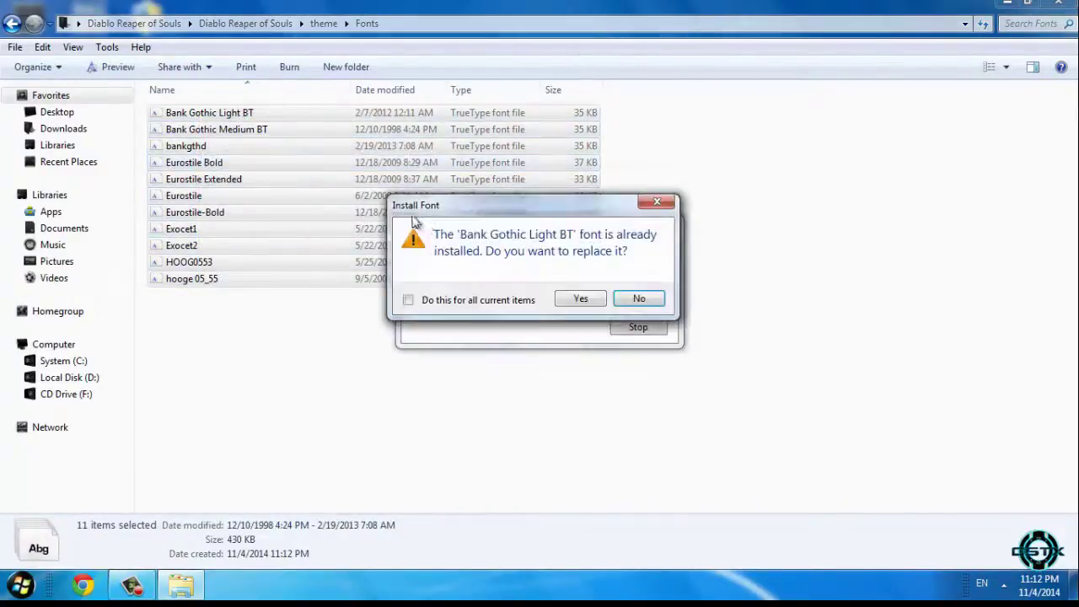
pyautogui.click(506, 302)
pyautogui.click(578, 302)
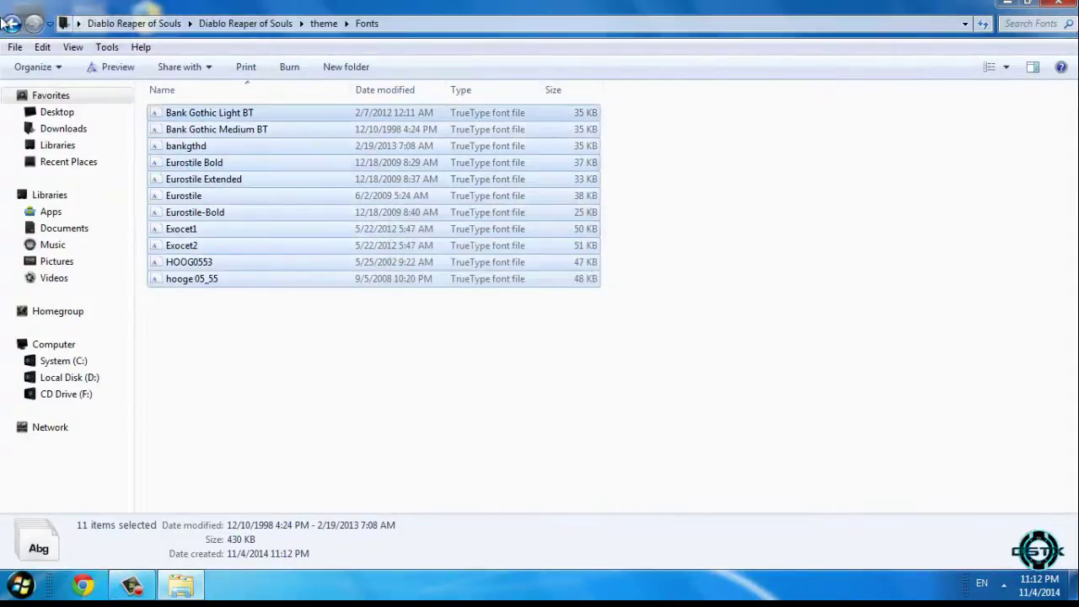
pyautogui.press('BackSpace')
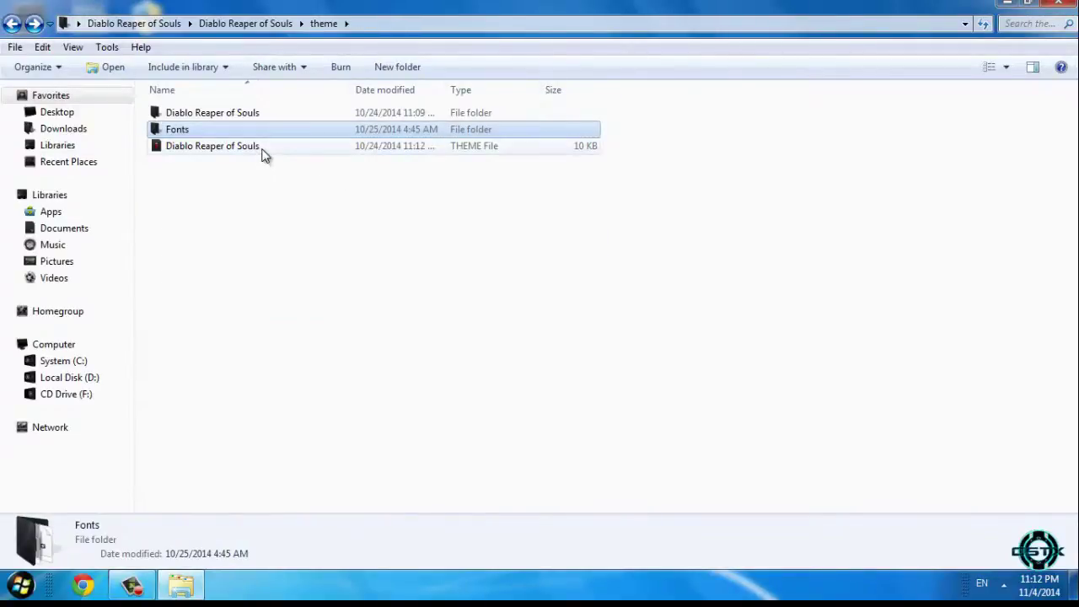
# - Copy the Diablo Reaper of Souls folder together with its .theme file
pyautogui.click(268, 147)
pyautogui.keyDown('ctrl'); pyautogui.click(277, 112); pyautogui.keyUp('ctrl')
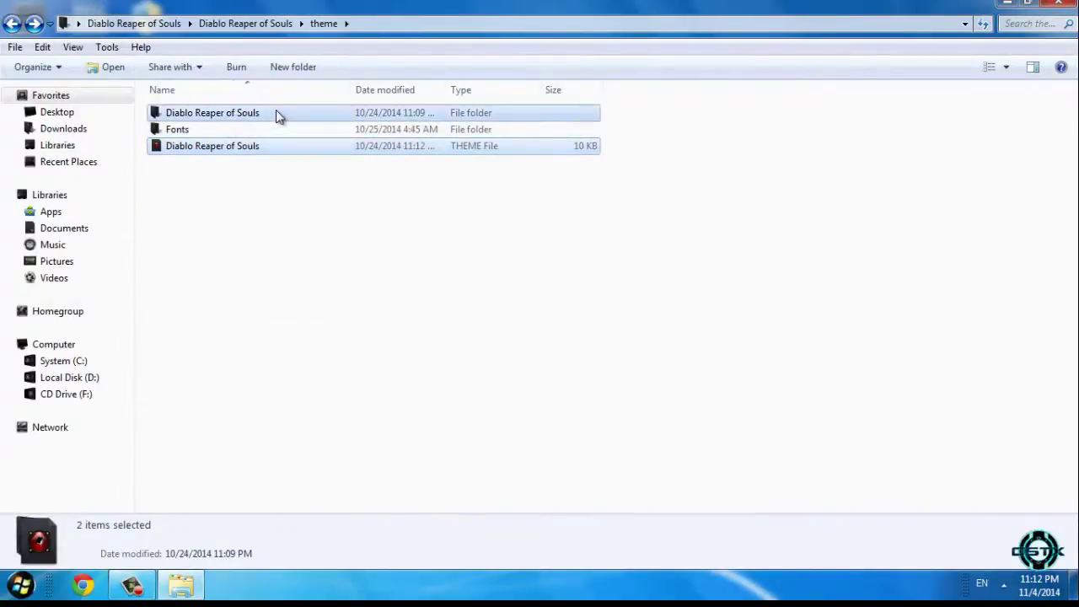
pyautogui.rightClick(276, 110)
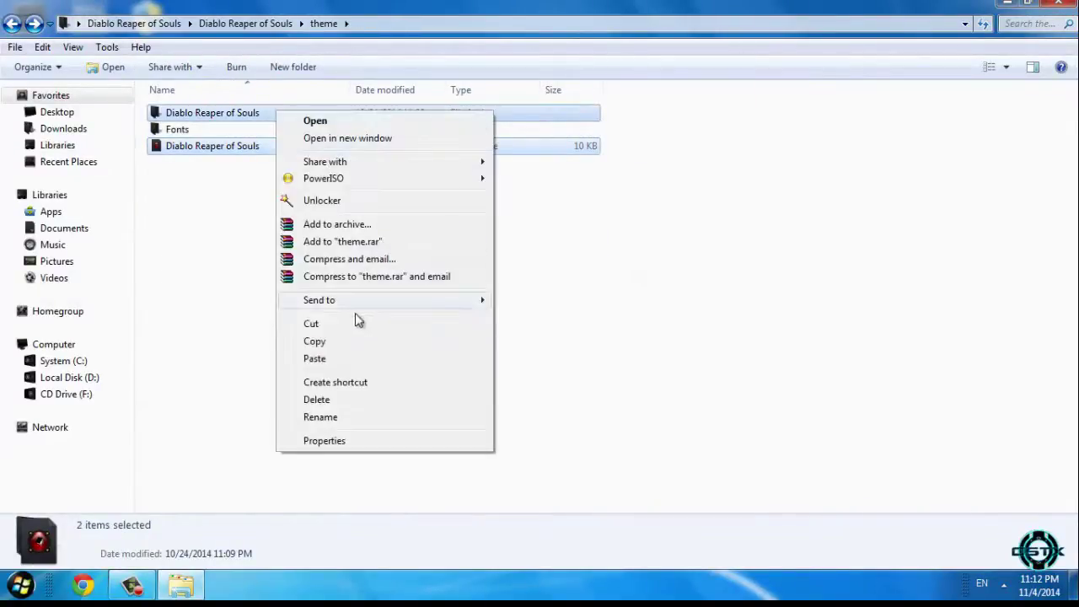
pyautogui.click(325, 346)
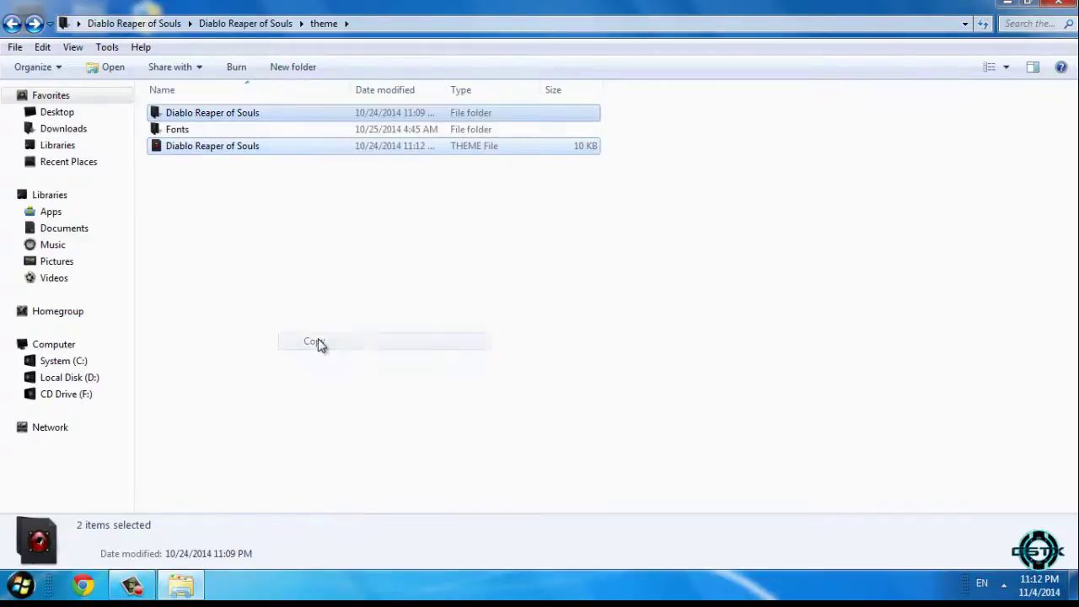
# - Paste them into C:\Windows\Resources\Themes, merging the folder and replacing the existing files
pyautogui.click(94, 348)
pyautogui.doubleClick(262, 135)
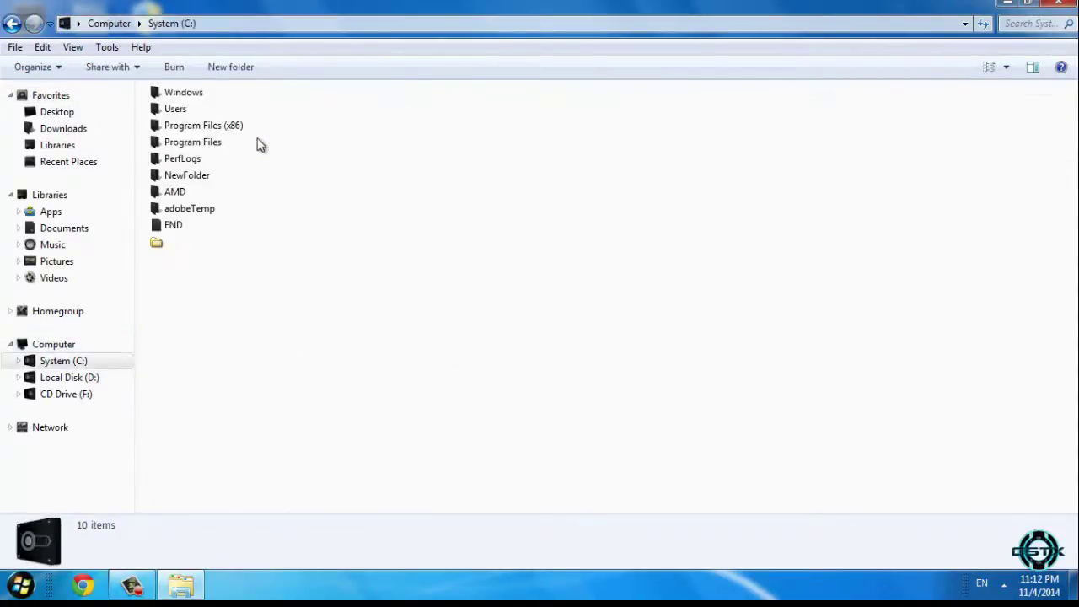
pyautogui.doubleClick(193, 97)
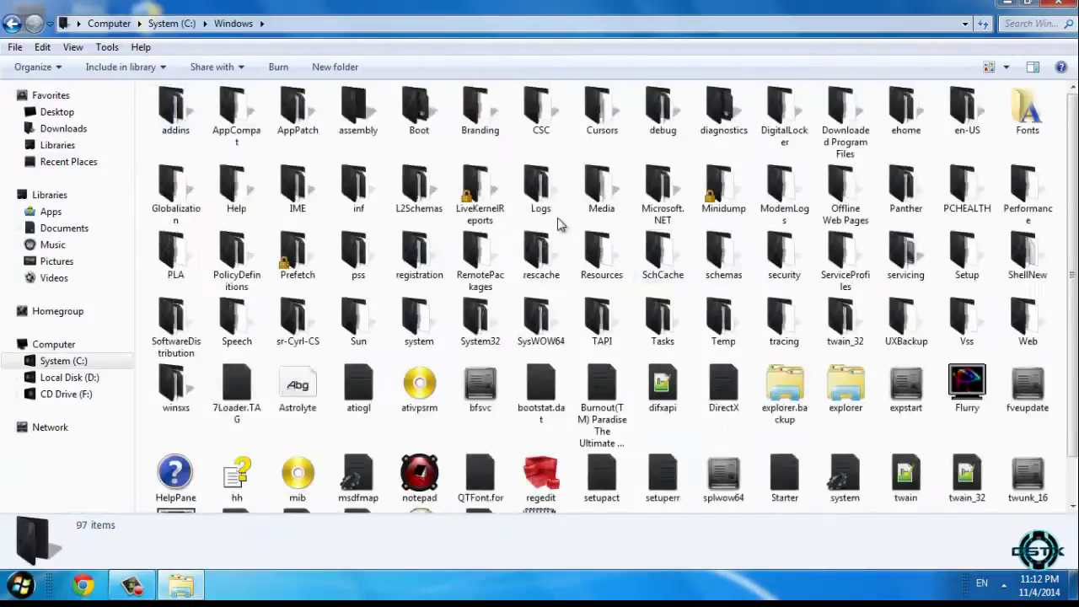
pyautogui.doubleClick(602, 253)
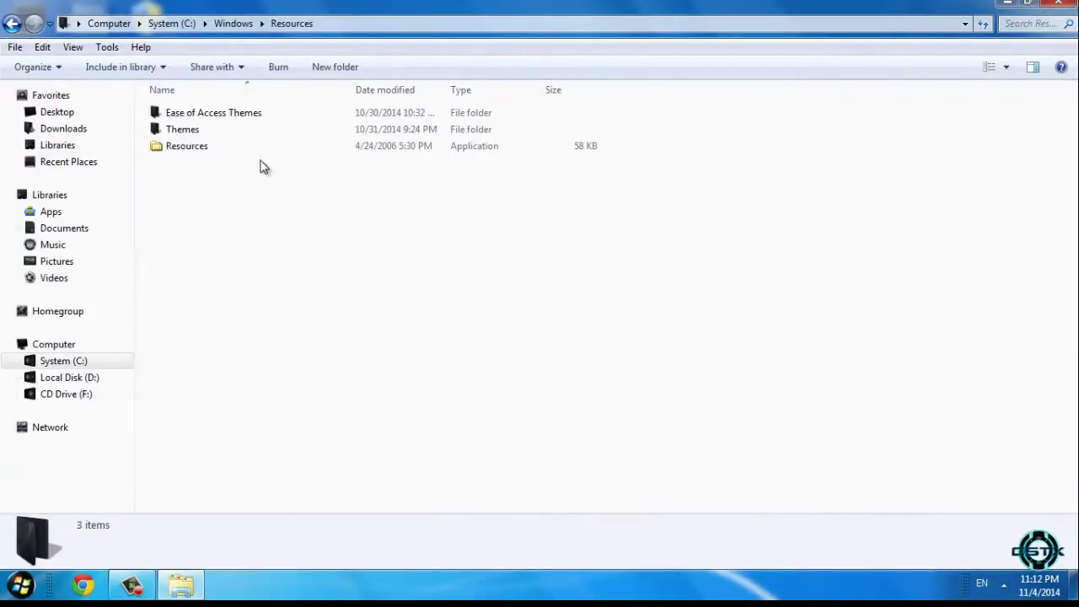
pyautogui.doubleClick(190, 131)
pyautogui.rightClick(767, 181)
pyautogui.click(796, 365)
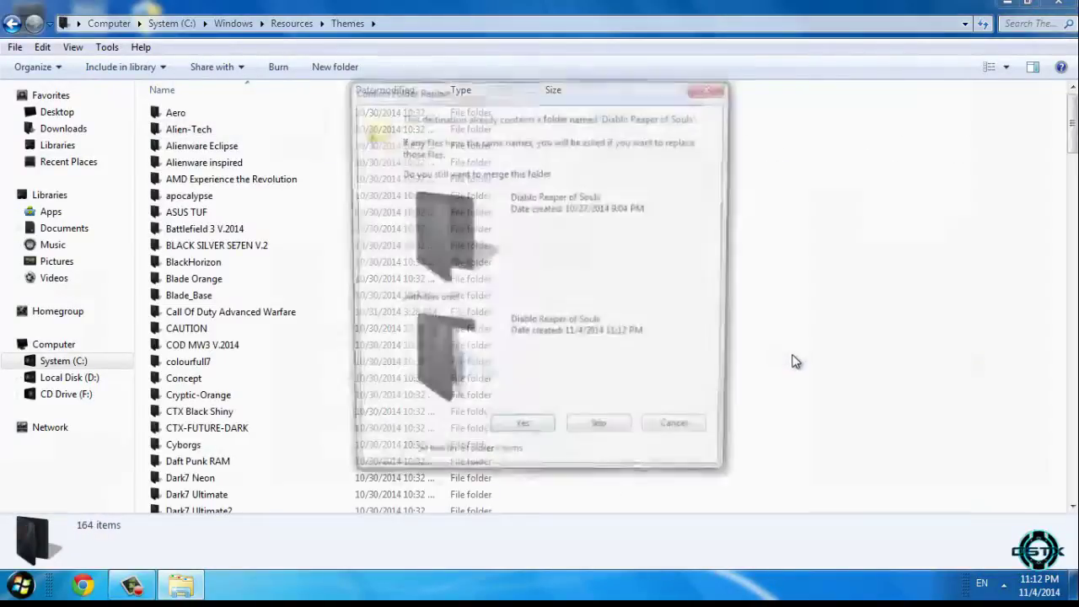
pyautogui.click(477, 462)
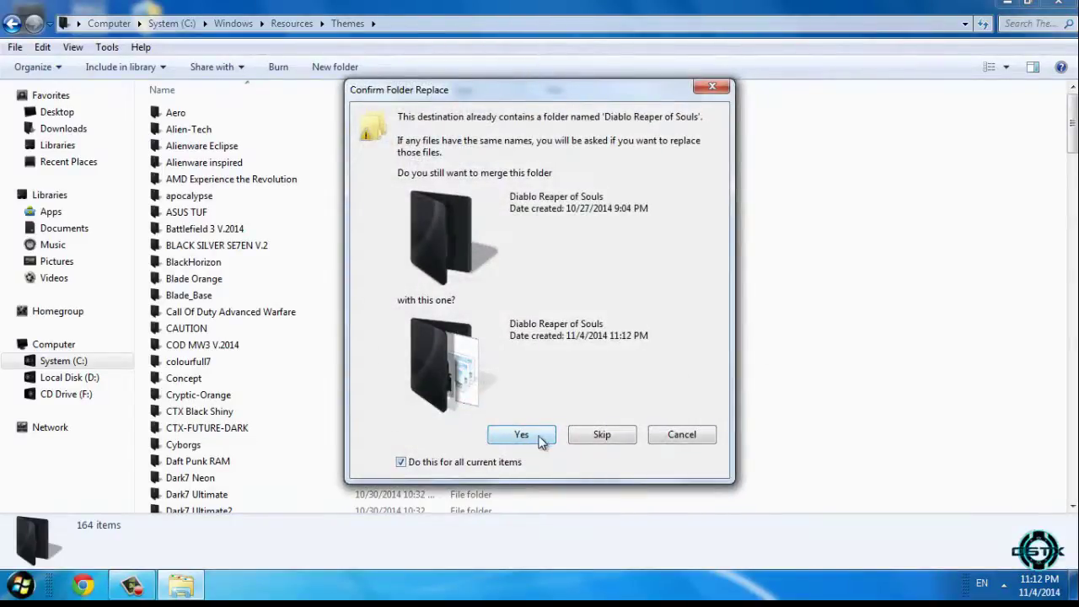
pyautogui.click(540, 436)
pyautogui.click(544, 229)
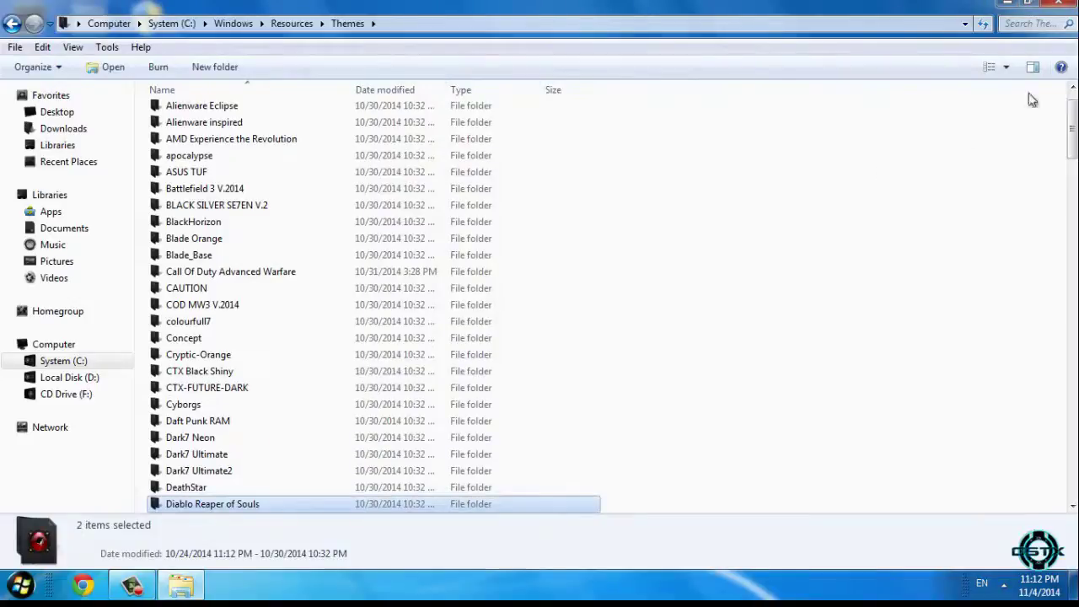
# - Close Explorer and open Personalization from the desktop's context menu
pyautogui.click(1061, 5)
pyautogui.rightClick(368, 437)
pyautogui.click(413, 425)
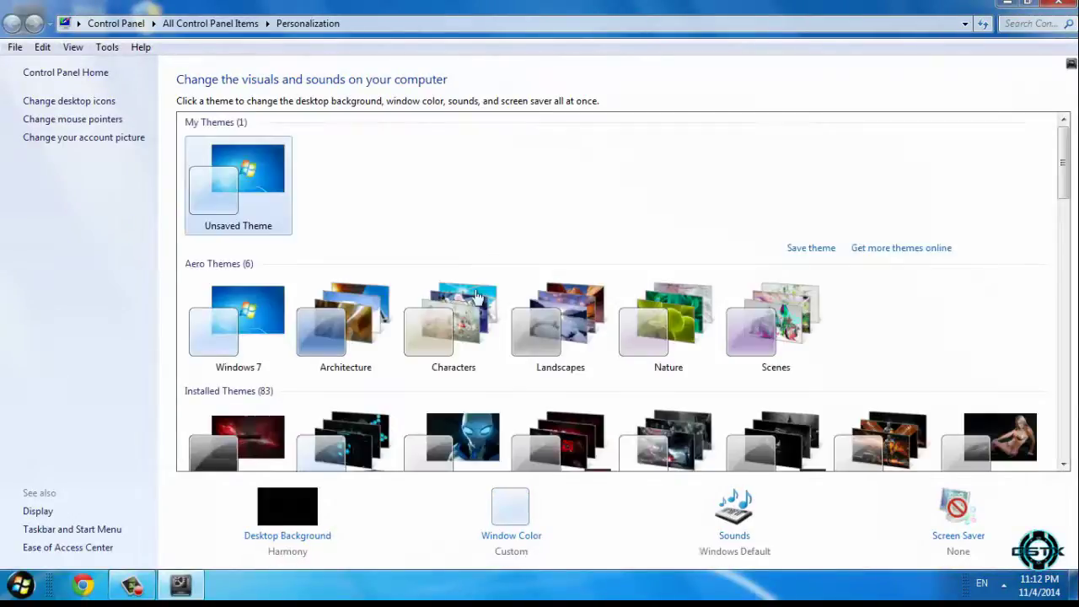
# - Apply Diablo Reaper of Souls from the Installed Themes list, then close Personalization
pyautogui.scroll(-5, 487, 358)
pyautogui.scroll(-1, 487, 358)
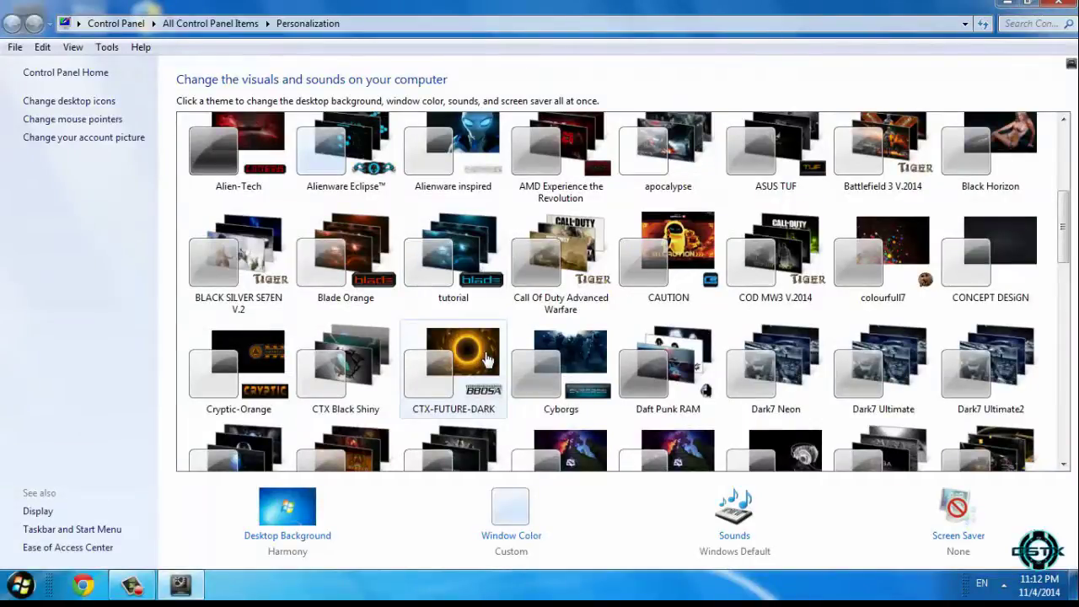
pyautogui.scroll(-1, 487, 360)
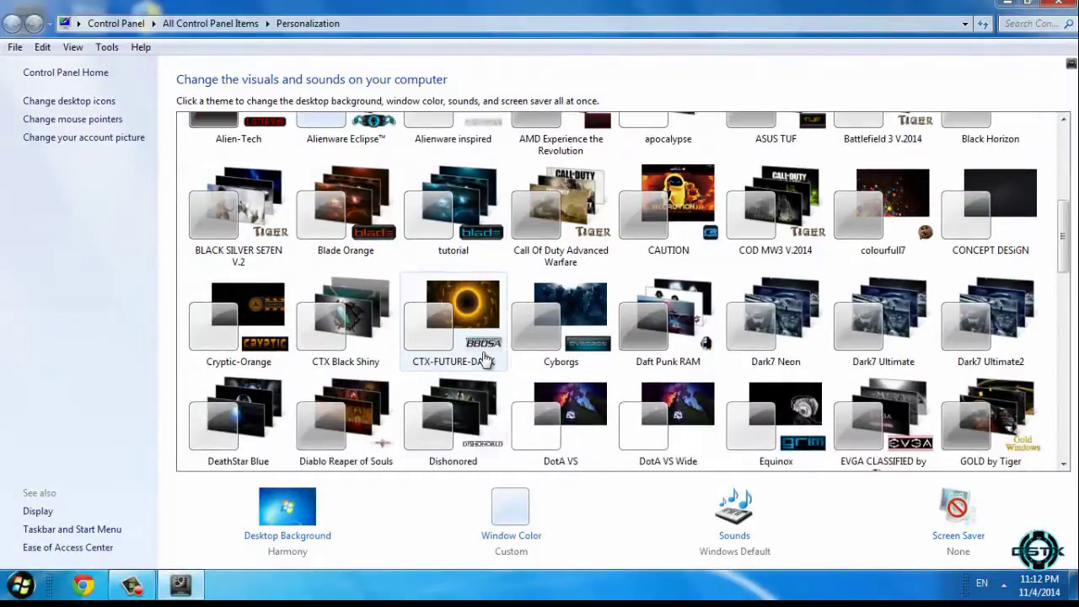
pyautogui.scroll(-1, 486, 360)
pyautogui.scroll(-1, 484, 360)
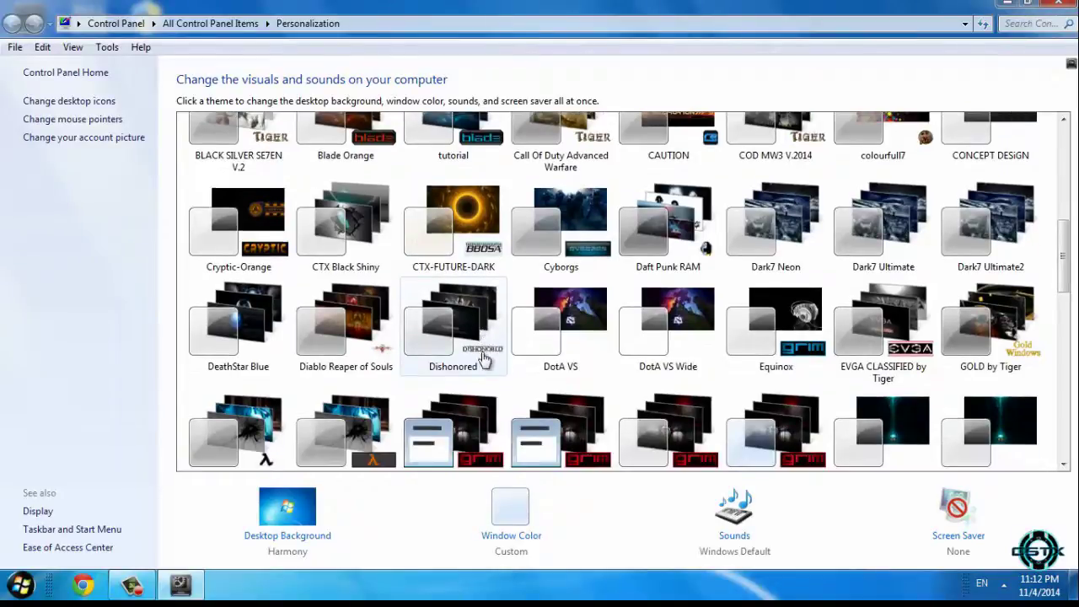
pyautogui.click(339, 313)
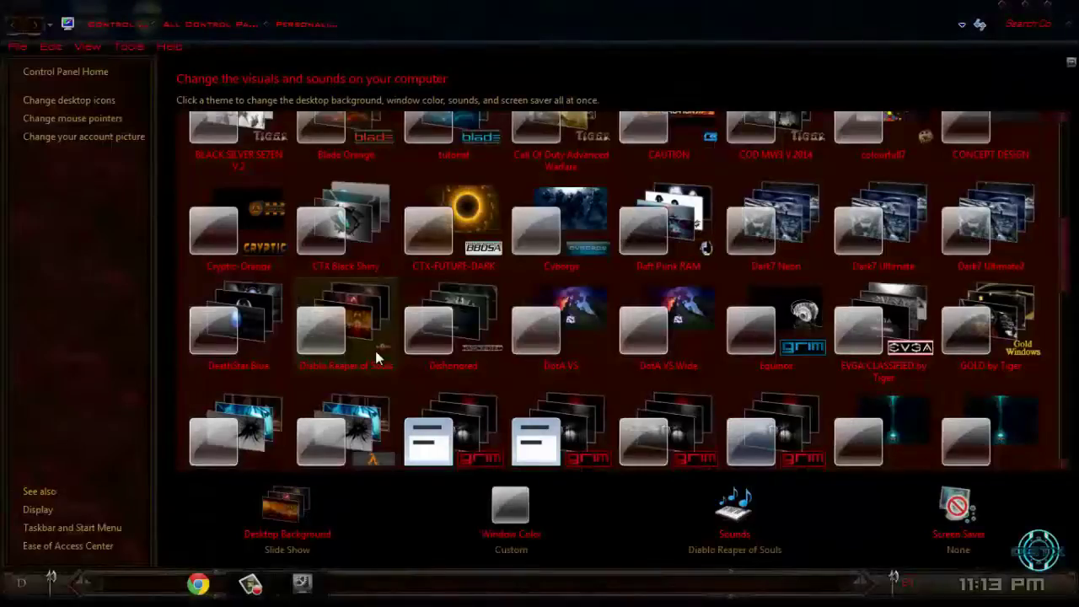
pyautogui.click(1050, 9)
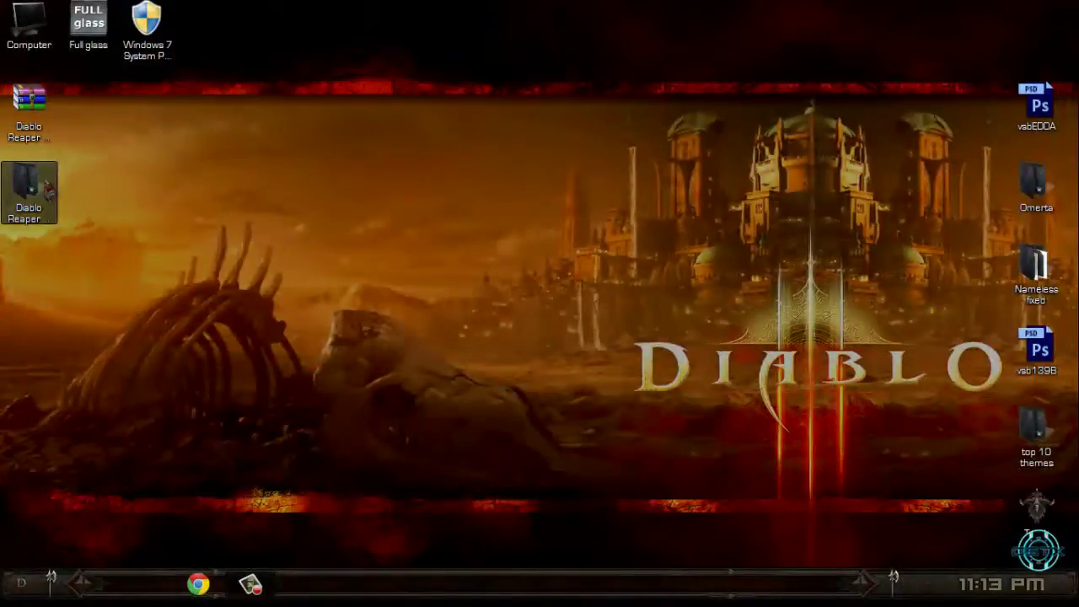
# - Open Diablo Reaper of Souls > extras > Dock and its Diablo dock skin folder
pyautogui.doubleClick(29, 193)
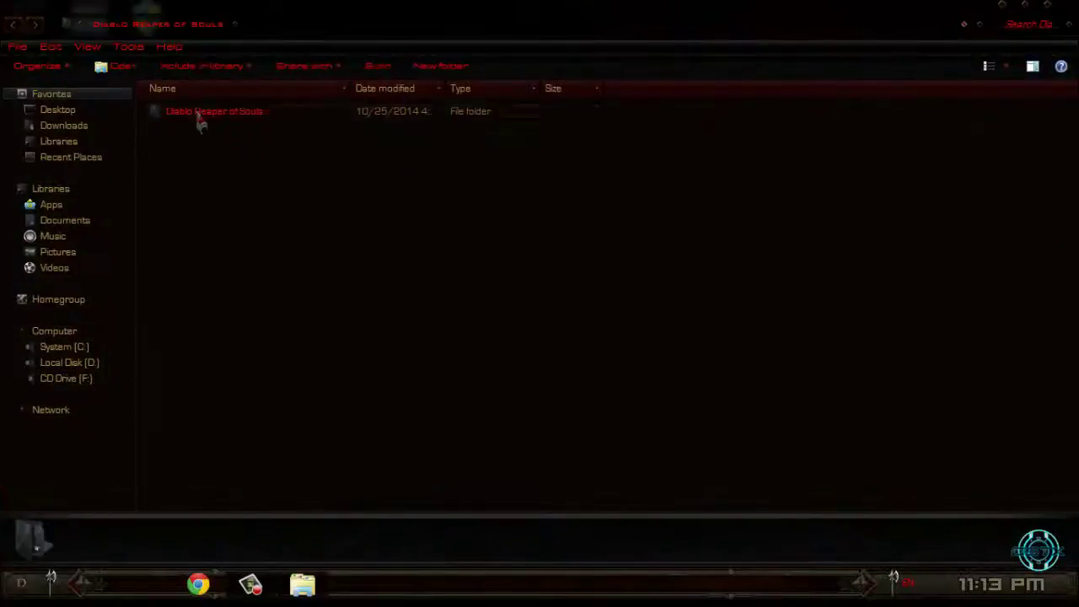
pyautogui.doubleClick(197, 111)
pyautogui.doubleClick(178, 112)
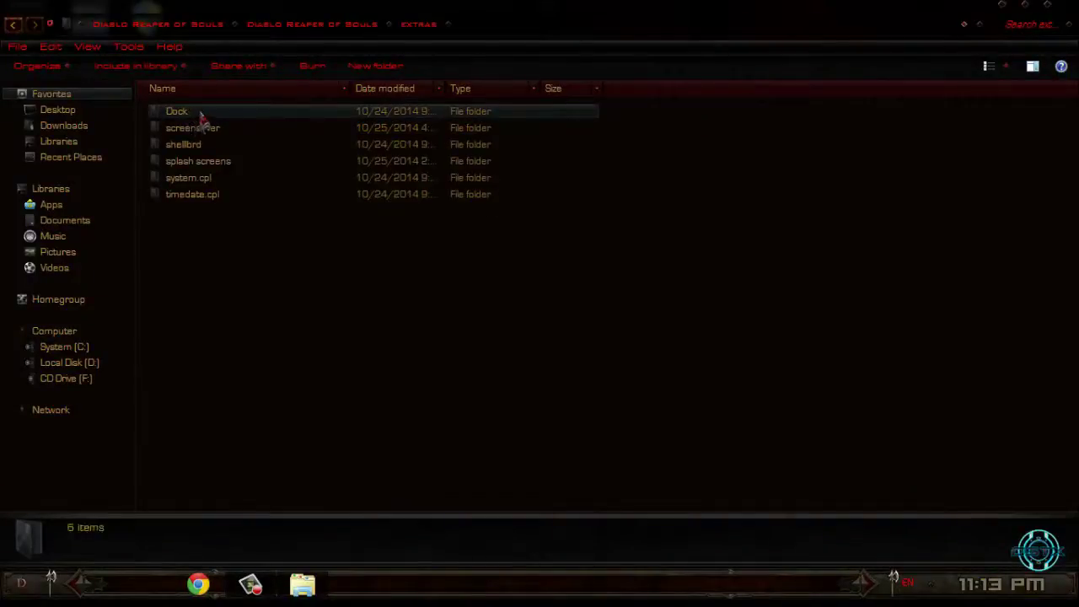
pyautogui.doubleClick(200, 116)
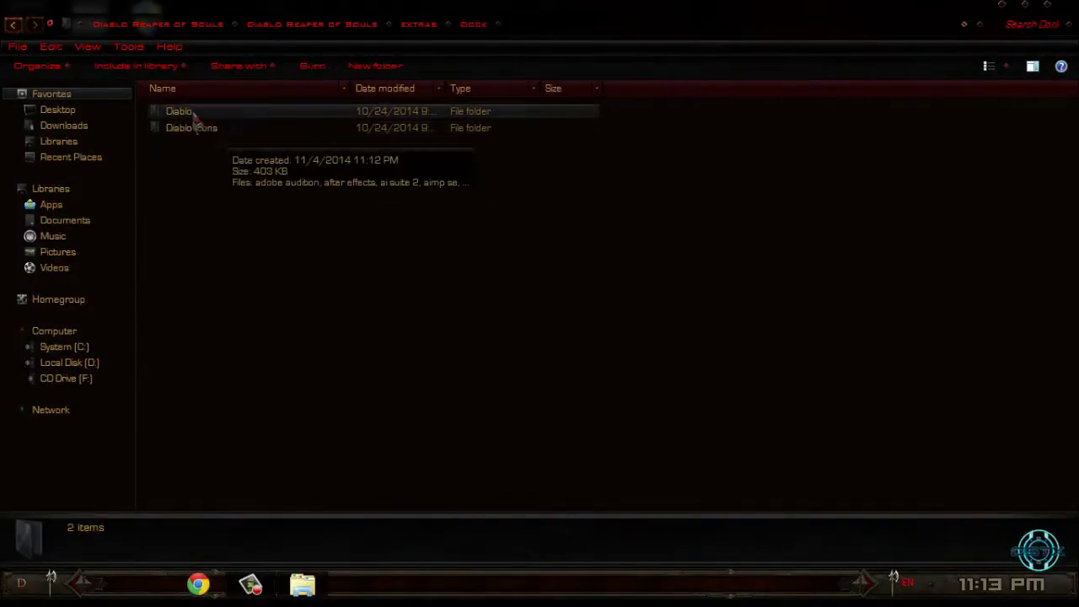
pyautogui.doubleClick(190, 113)
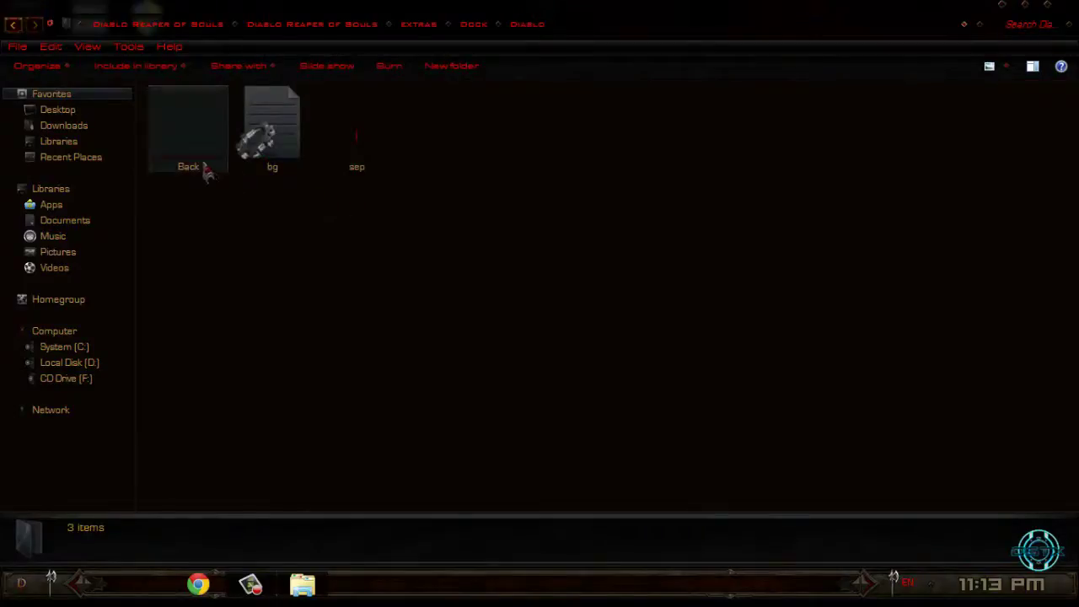
# - Browse the 36 icons in Diablo Icons, then go back to the extras folder
pyautogui.click(12, 24)
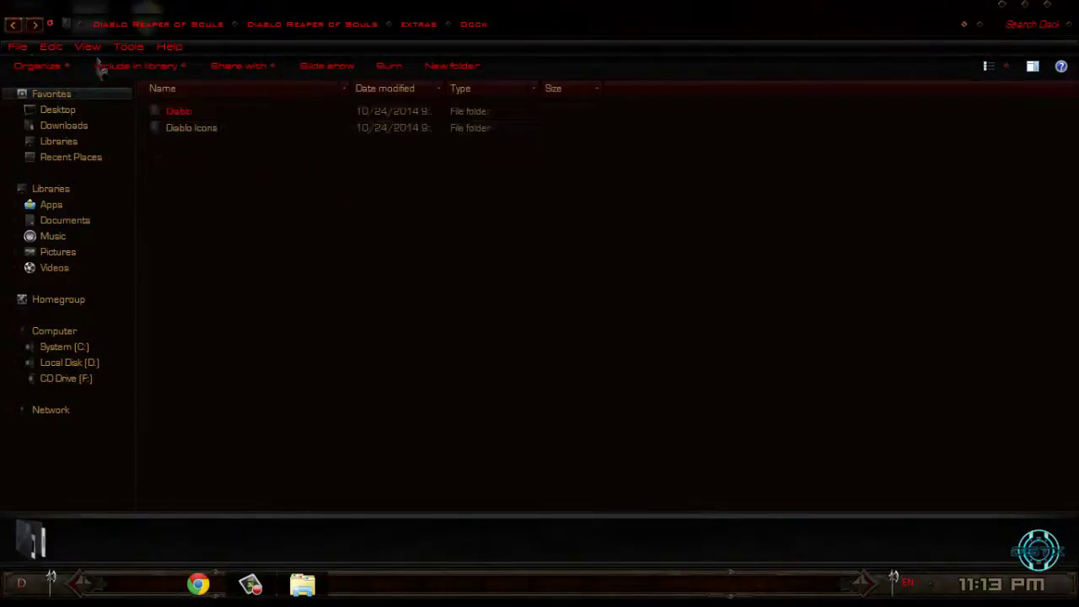
pyautogui.doubleClick(199, 131)
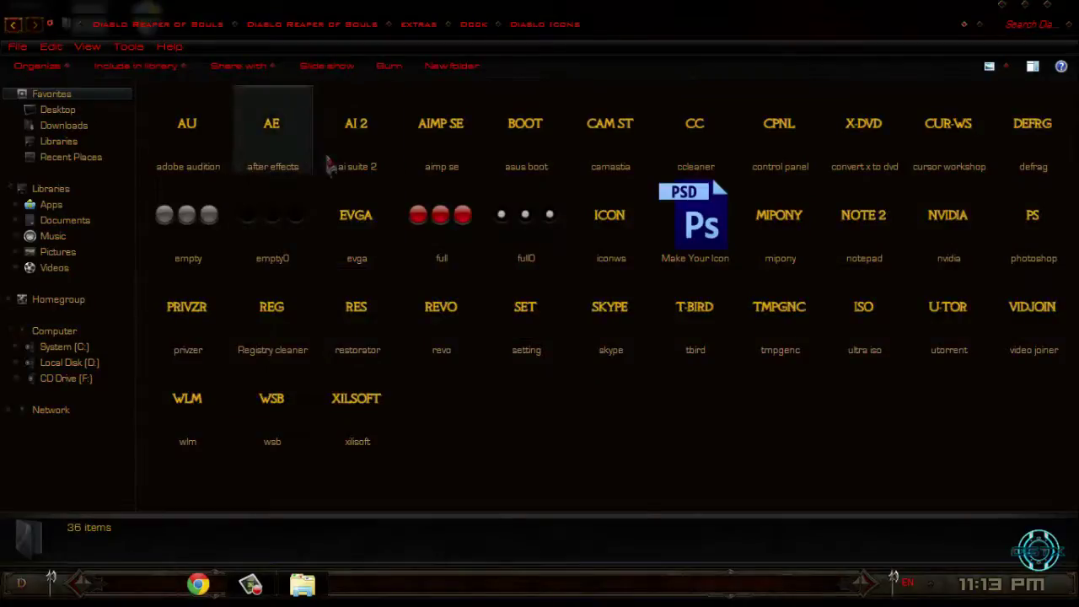
pyautogui.click(12, 24)
pyautogui.click(12, 25)
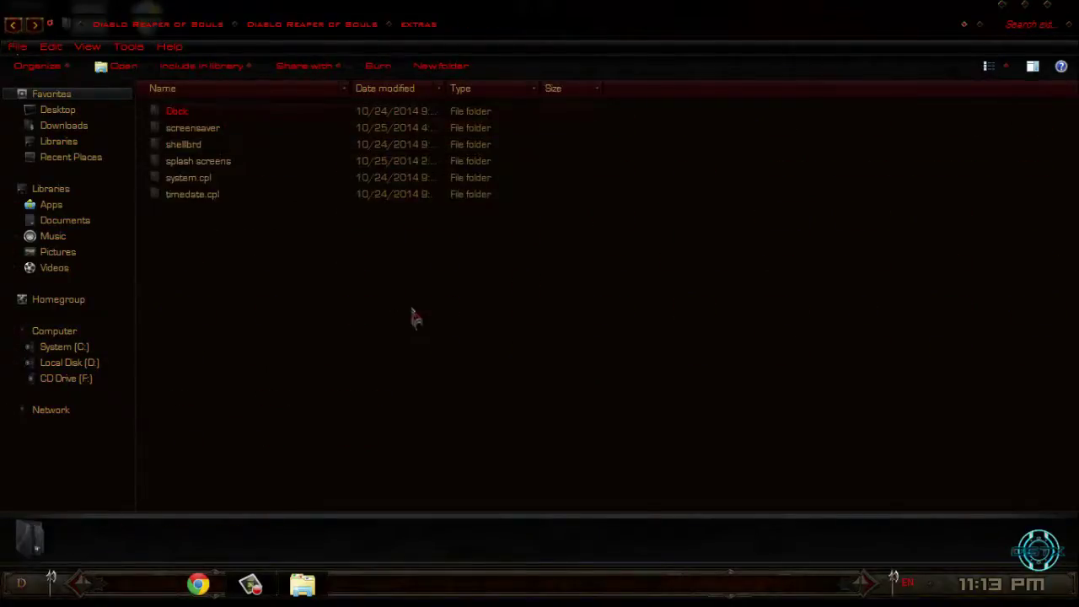
# - Set the Style theme to Diablo in RocketDock's Dock Settings and confirm with OK
pyautogui.moveTo(511, 516)
pyautogui.rightClick(433, 517)
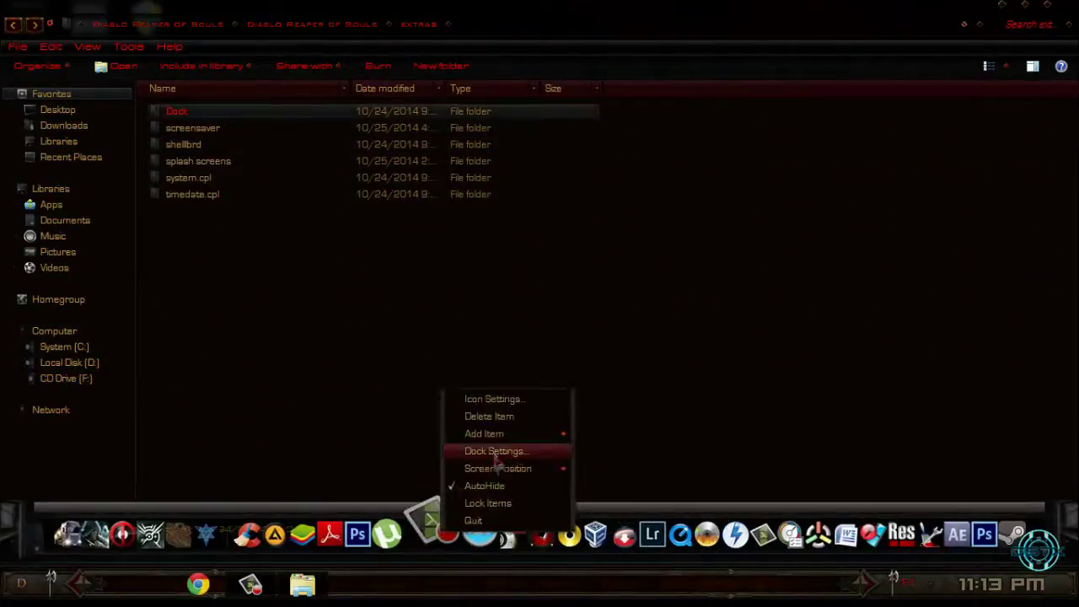
pyautogui.click(495, 453)
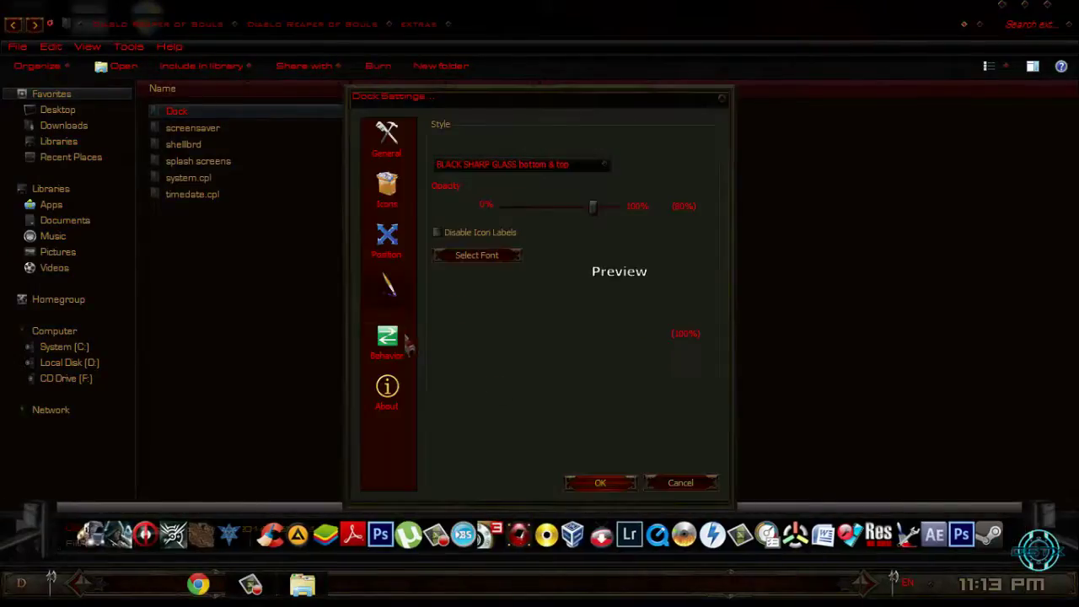
pyautogui.click(501, 164)
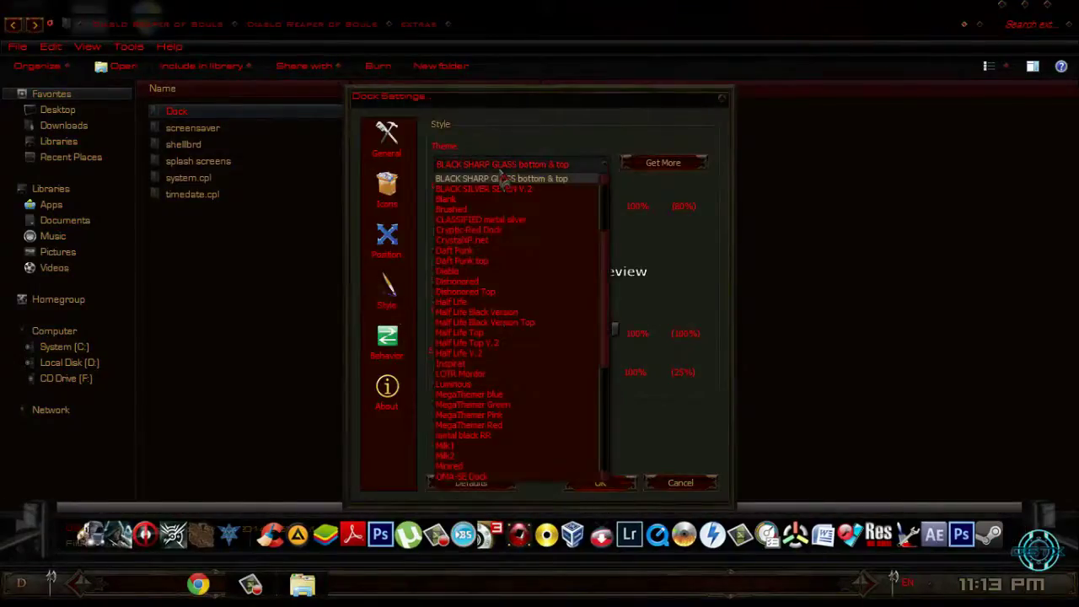
pyautogui.click(470, 272)
pyautogui.click(598, 479)
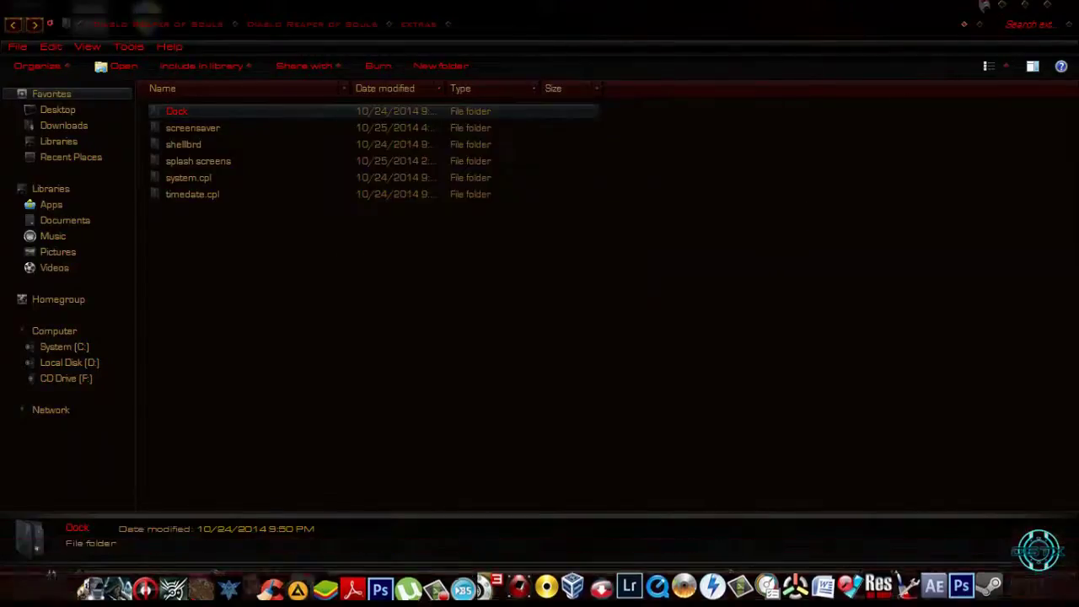
# - Show the desktop, restore the extras folder window and open its screensaver folder
pyautogui.press('super+d')
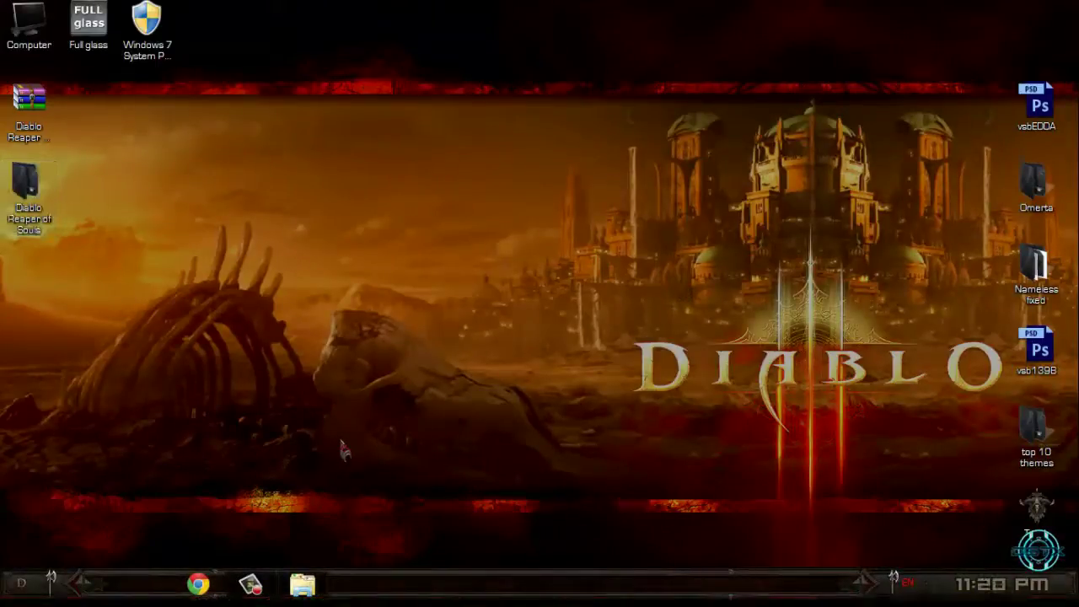
pyautogui.click(302, 583)
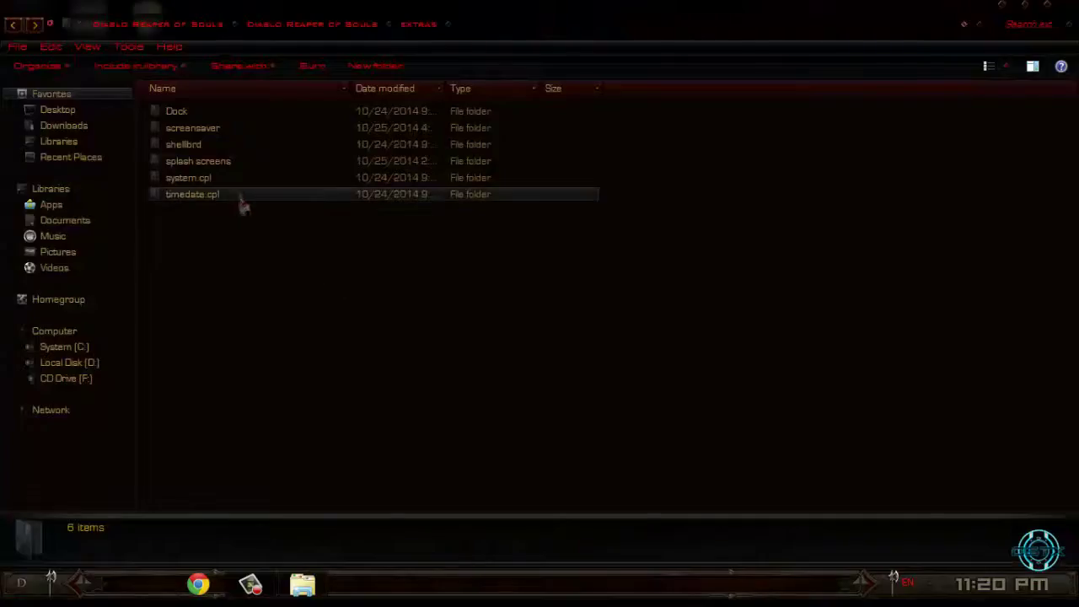
pyautogui.doubleClick(203, 130)
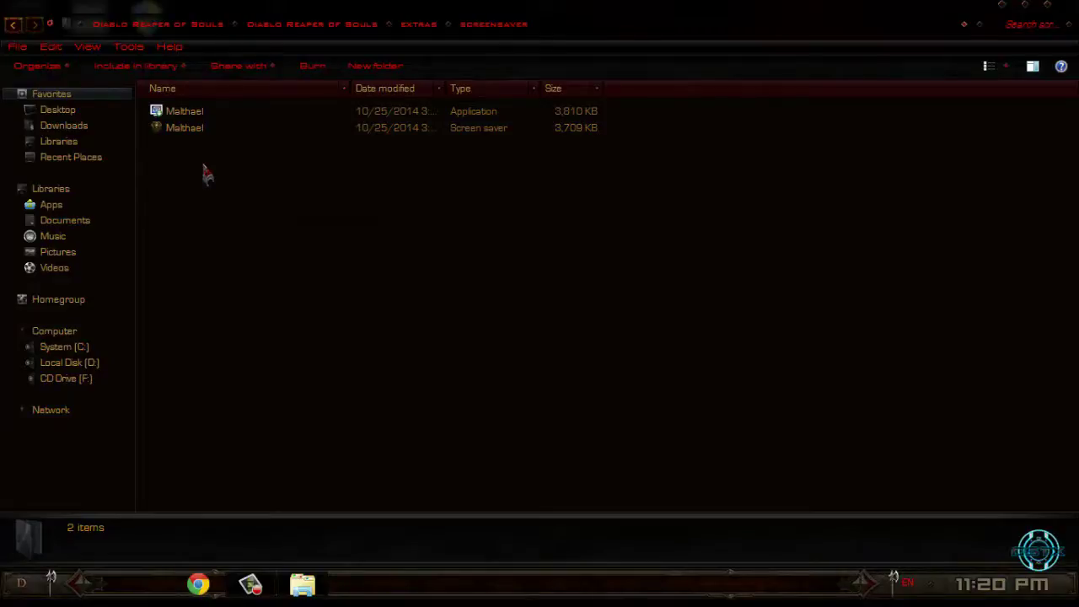
# - Run the Malthael screensaver installer, allow it, then cancel since Malthael is already installed
pyautogui.doubleClick(270, 114)
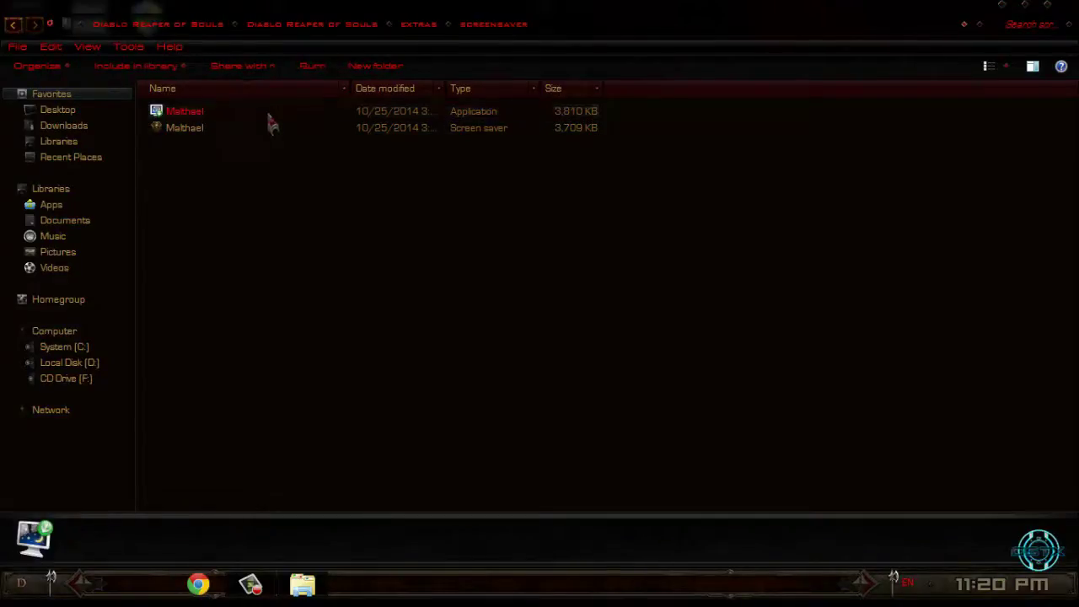
pyautogui.click(584, 305)
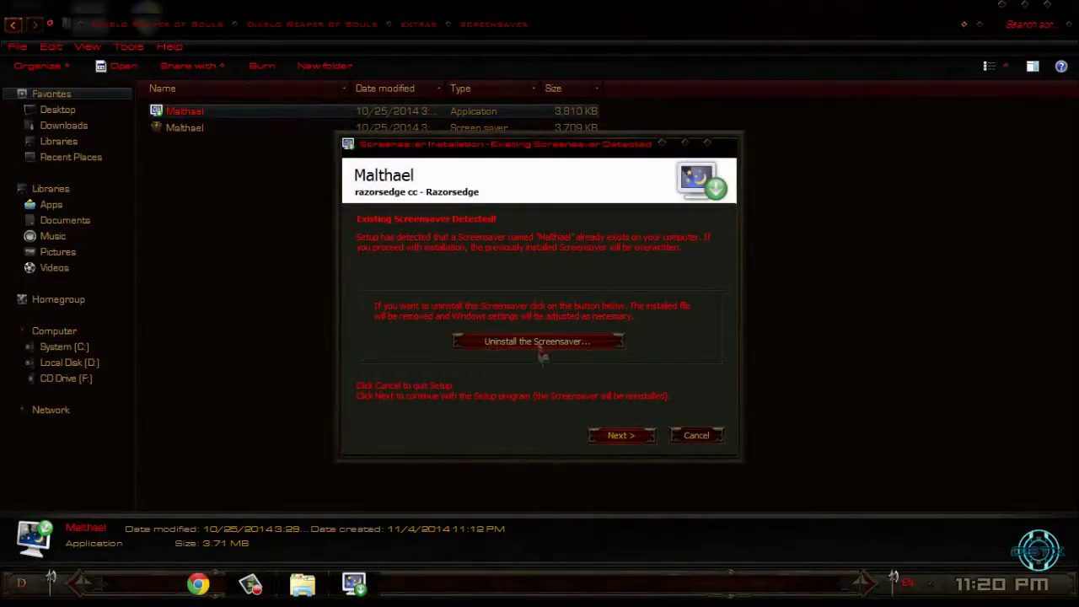
pyautogui.click(695, 437)
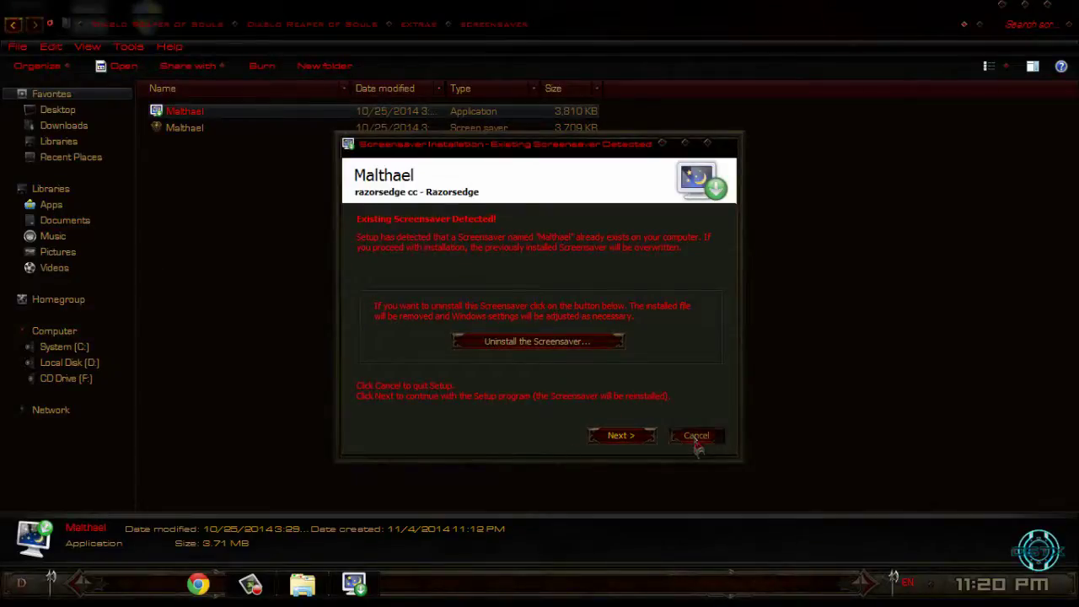
# - Close the folder window and open Personalization from the desktop
pyautogui.click(1069, 7)
pyautogui.rightClick(338, 393)
pyautogui.click(376, 367)
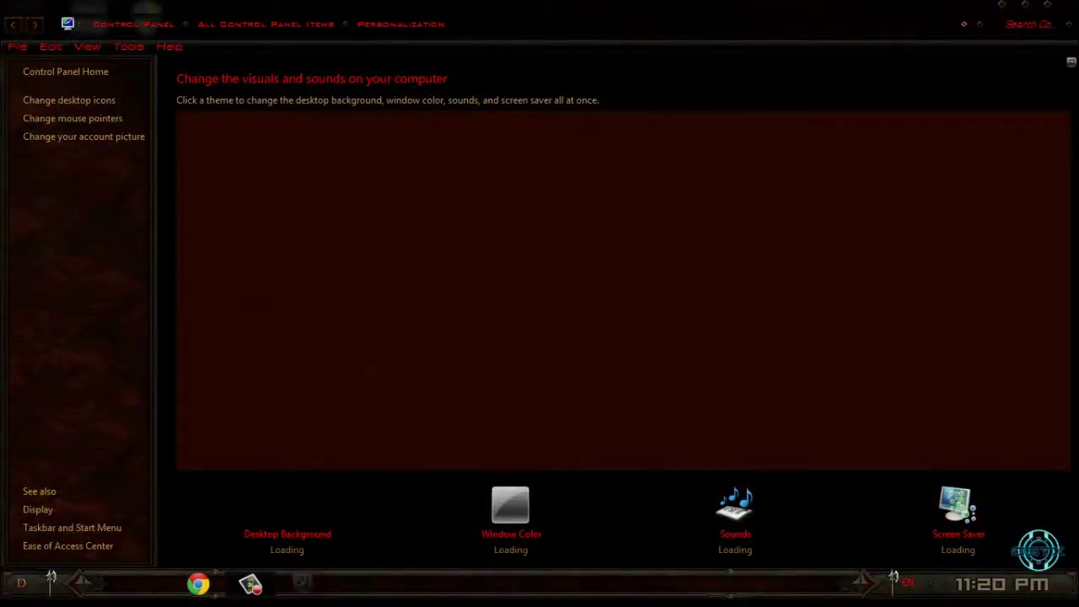
# - Select Malthael in Screen Saver Settings and preview it full screen twice
pyautogui.click(957, 540)
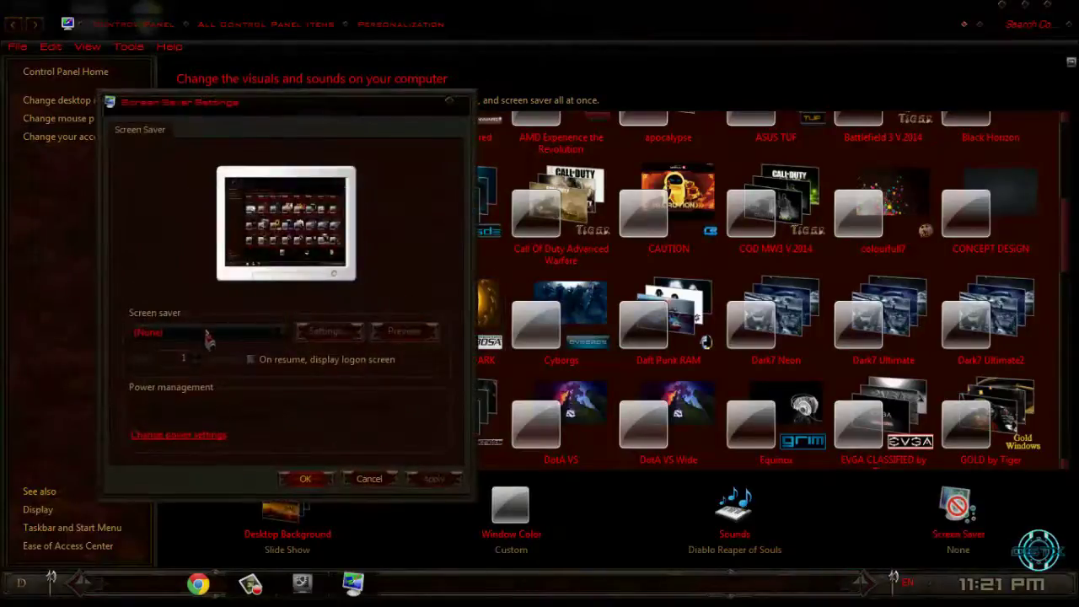
pyautogui.click(208, 336)
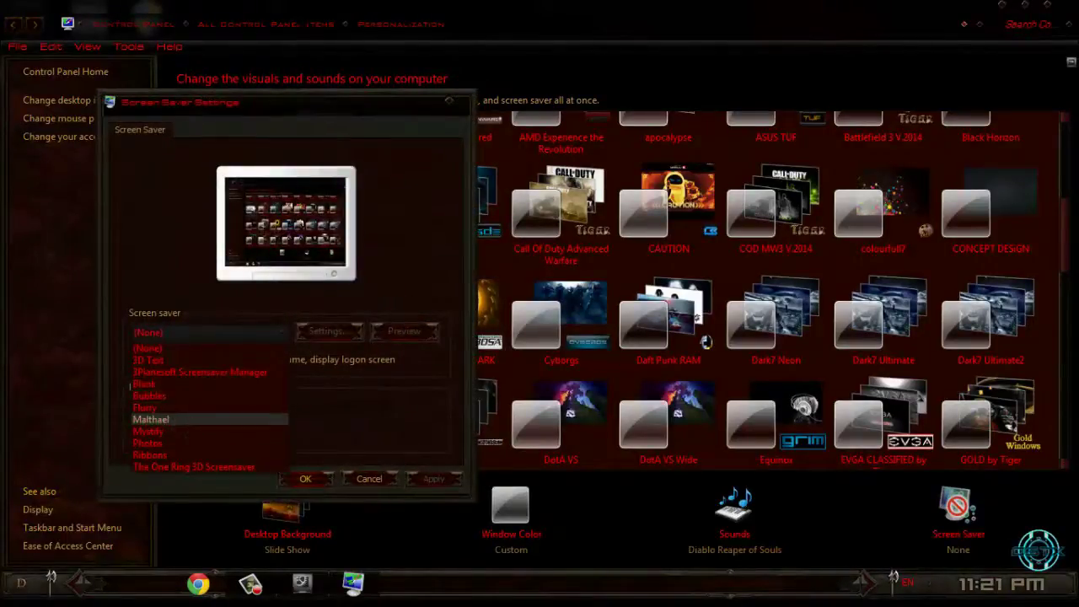
pyautogui.click(192, 422)
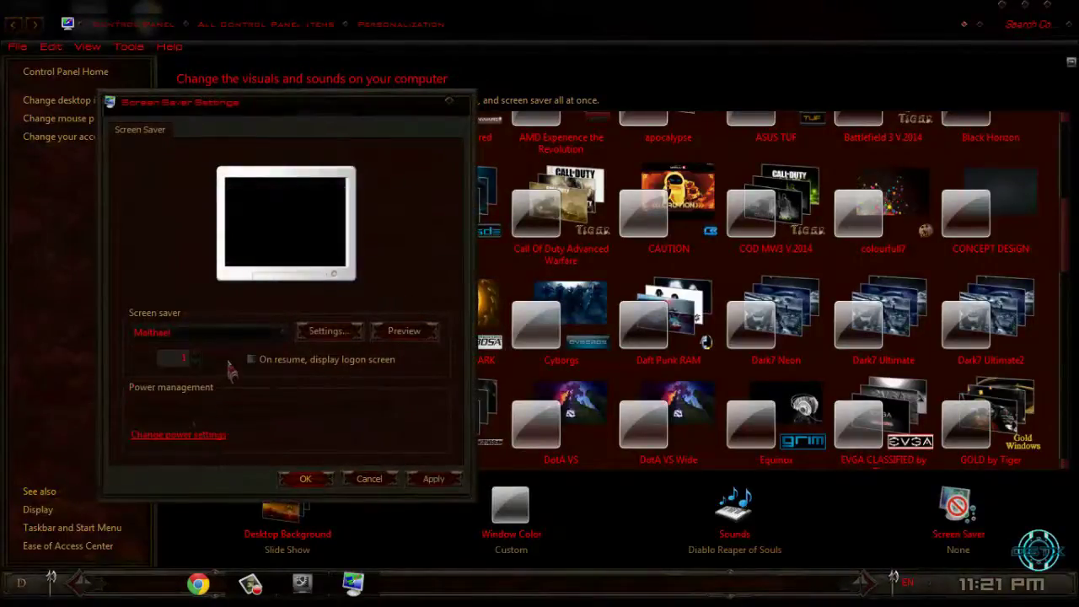
pyautogui.click(404, 332)
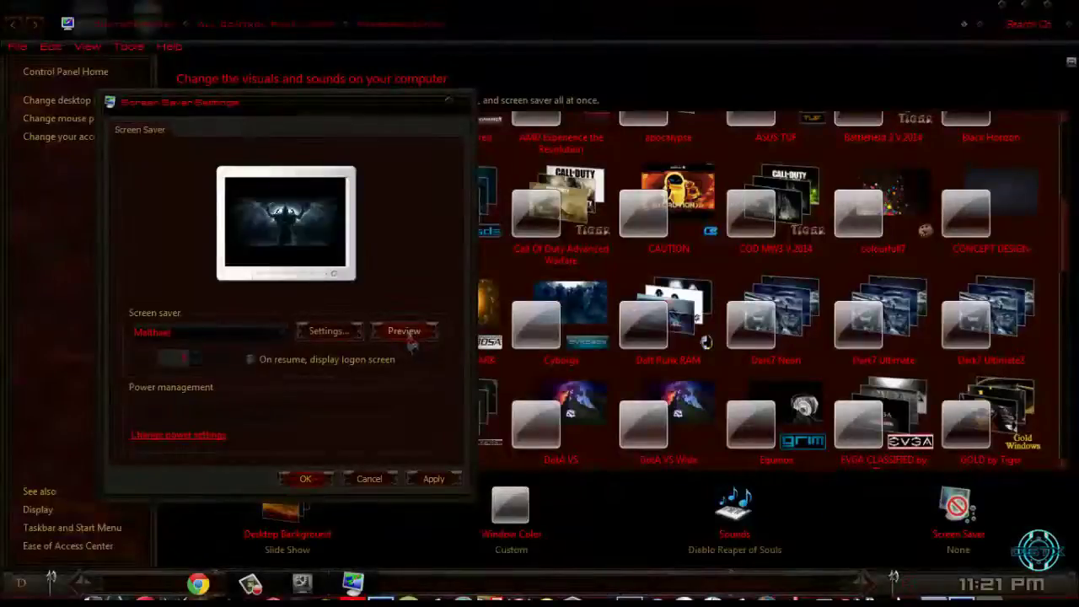
pyautogui.click(408, 338)
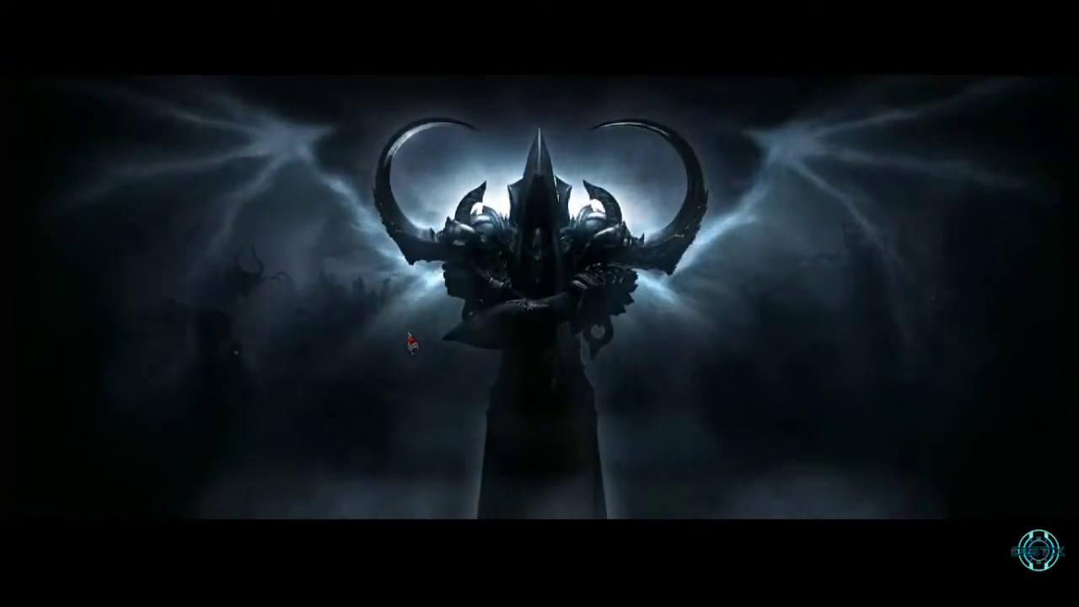
# - Cancel Screen Saver Settings and close the Personalization window
pyautogui.moveTo(706, 342)
pyautogui.click(369, 478)
pyautogui.hotkey('alt', 'F4')
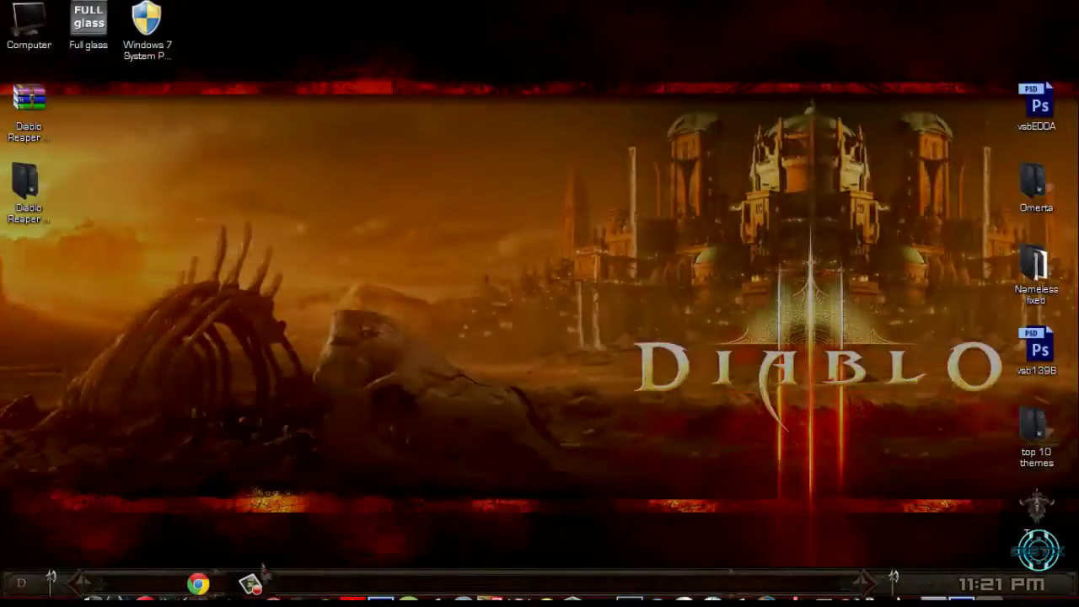
# - Open Diablo Reaper of Souls > extras > shellbrd and select the first 1050 logo image
pyautogui.click(225, 123)
pyautogui.doubleClick(217, 112)
pyautogui.doubleClick(221, 113)
pyautogui.doubleClick(214, 113)
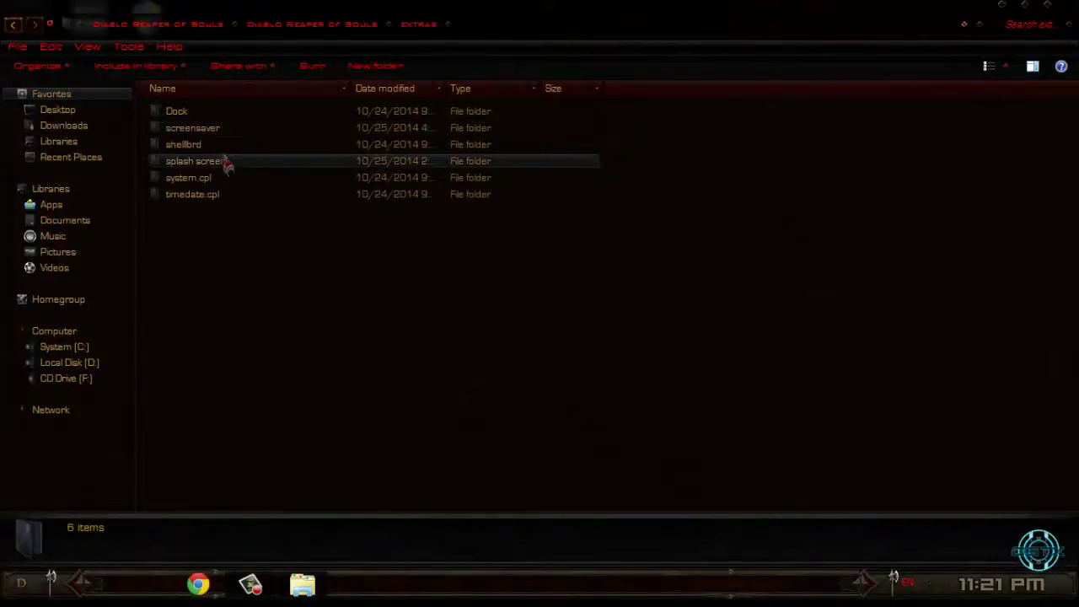
pyautogui.doubleClick(187, 144)
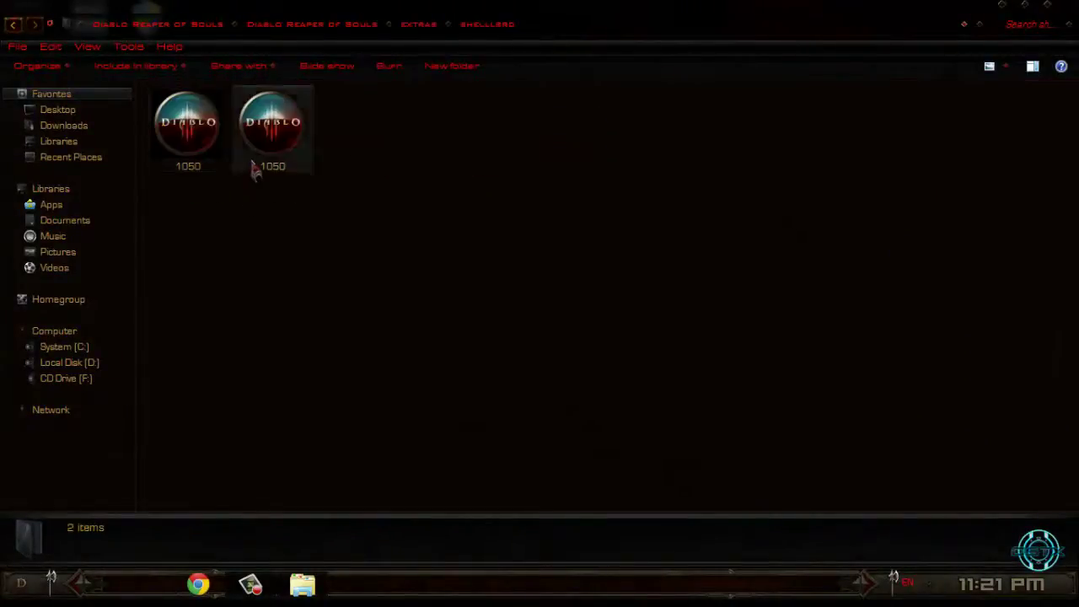
pyautogui.click(184, 154)
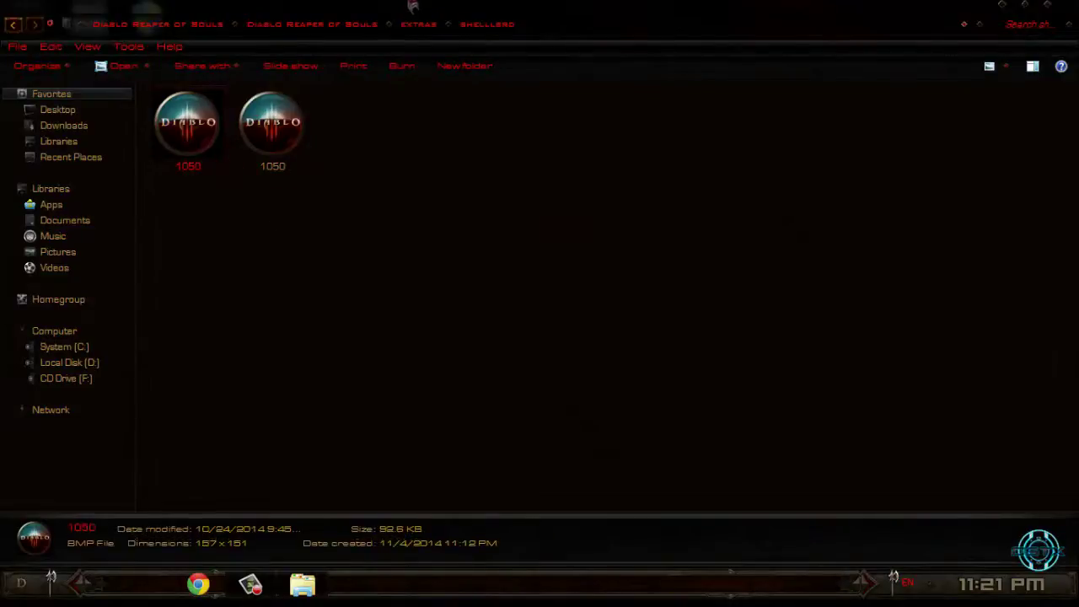
# - Minimize the folder and open Computer > Properties from the Start menu
pyautogui.doubleClick(412, 6)
pyautogui.click(608, 62)
pyautogui.click(32, 575)
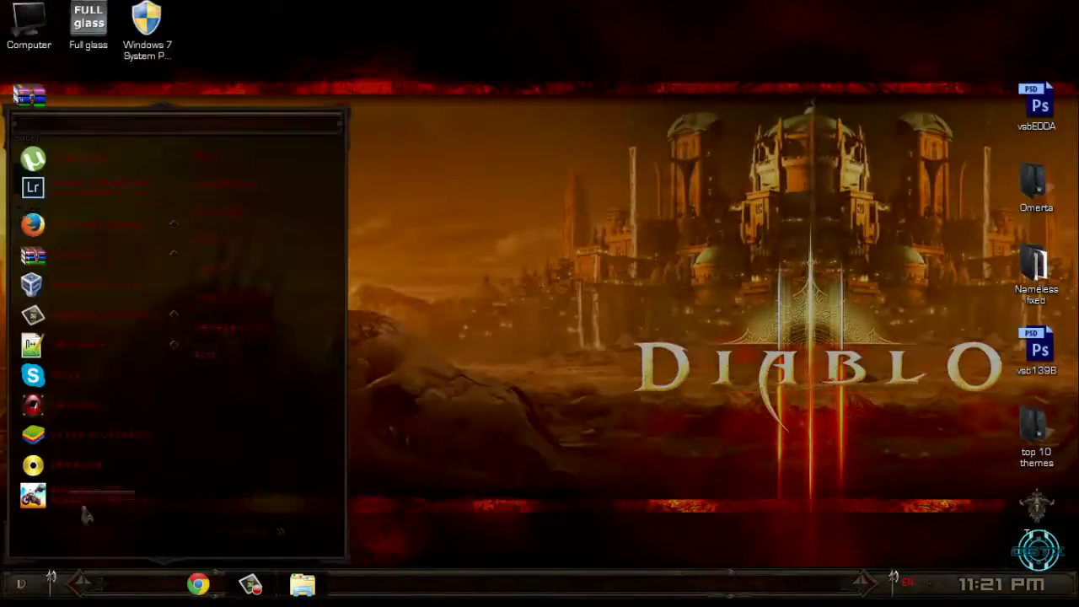
pyautogui.rightClick(272, 301)
pyautogui.click(325, 426)
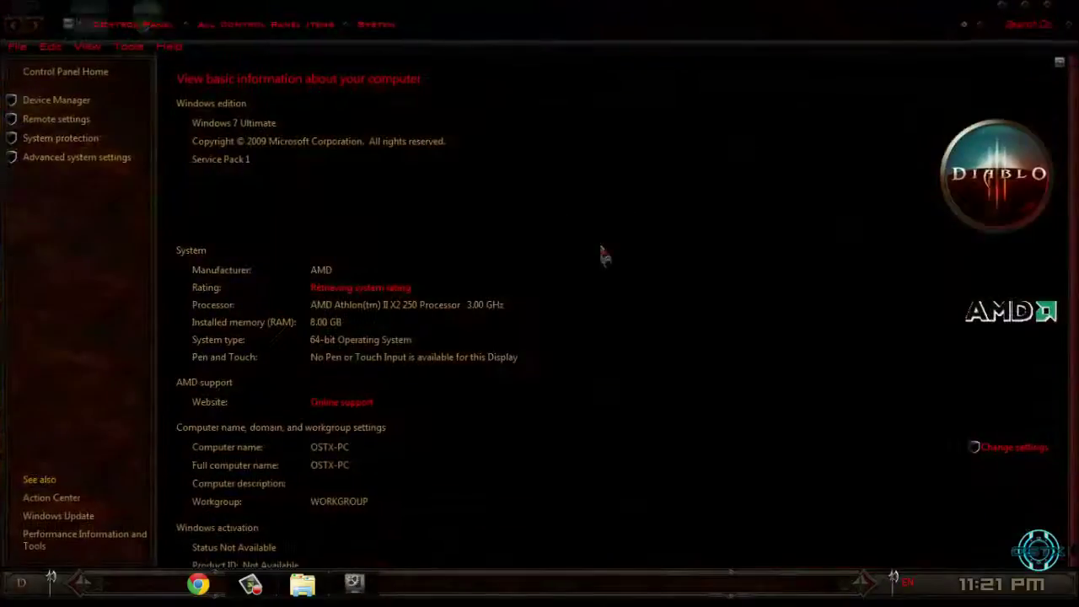
pyautogui.doubleClick(601, 24)
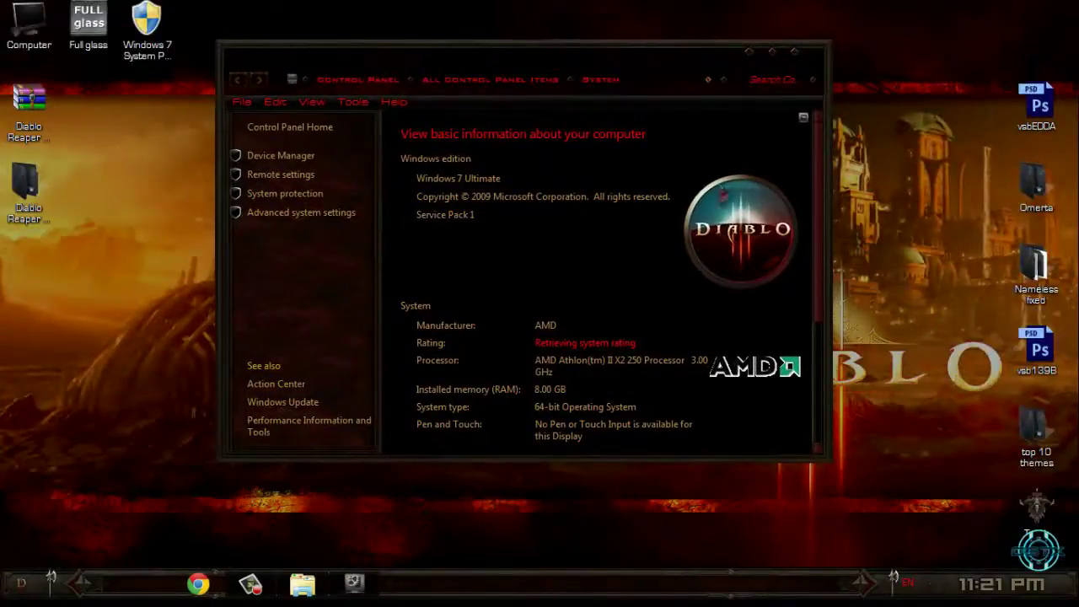
# - Close the system information window and launch System Properties Logo Changer, allowing the unverified program
pyautogui.click(795, 53)
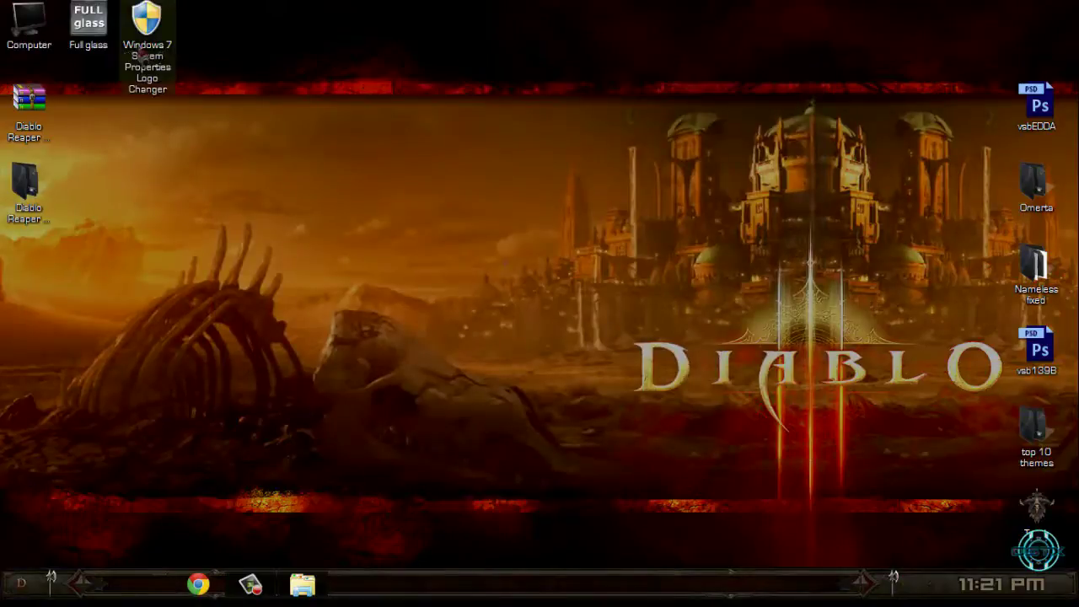
pyautogui.doubleClick(146, 26)
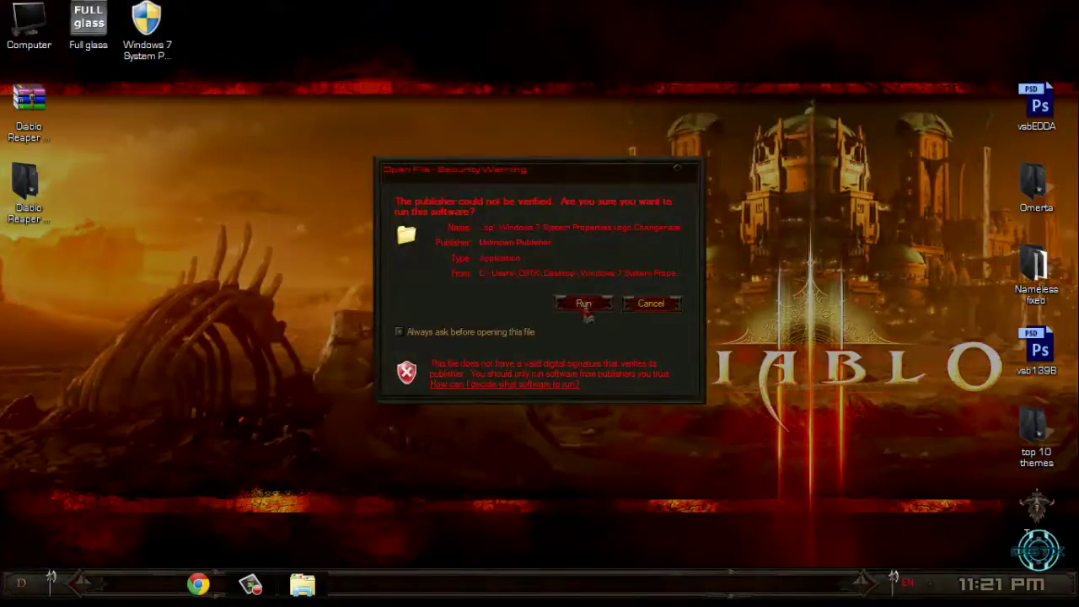
pyautogui.click(585, 307)
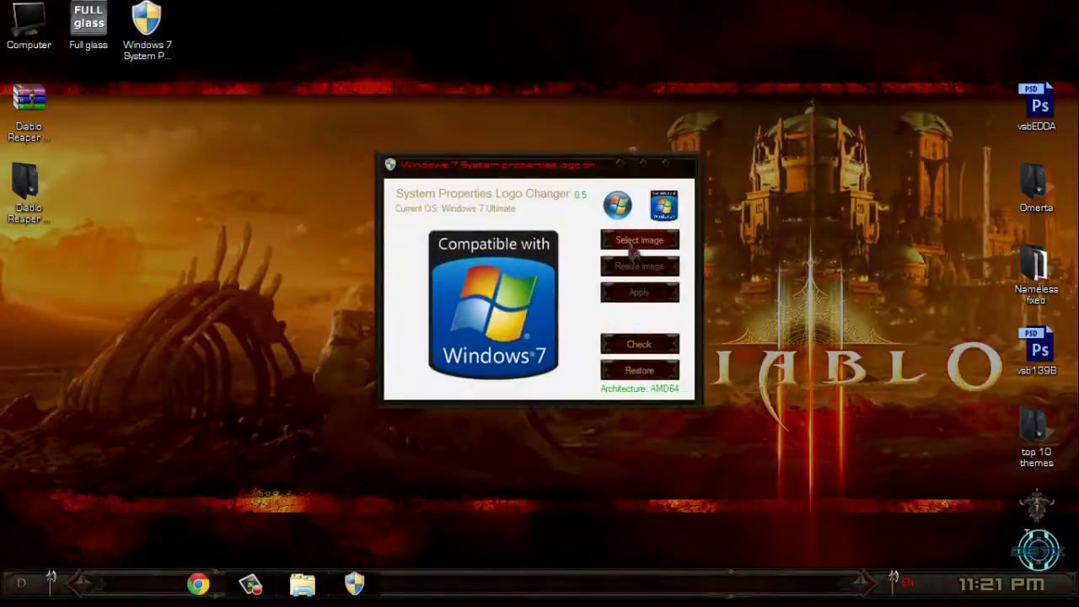
# - Load the 1050 image from Diablo Reaper of Souls > extras > shellbrd into the logo changer
pyautogui.click(634, 249)
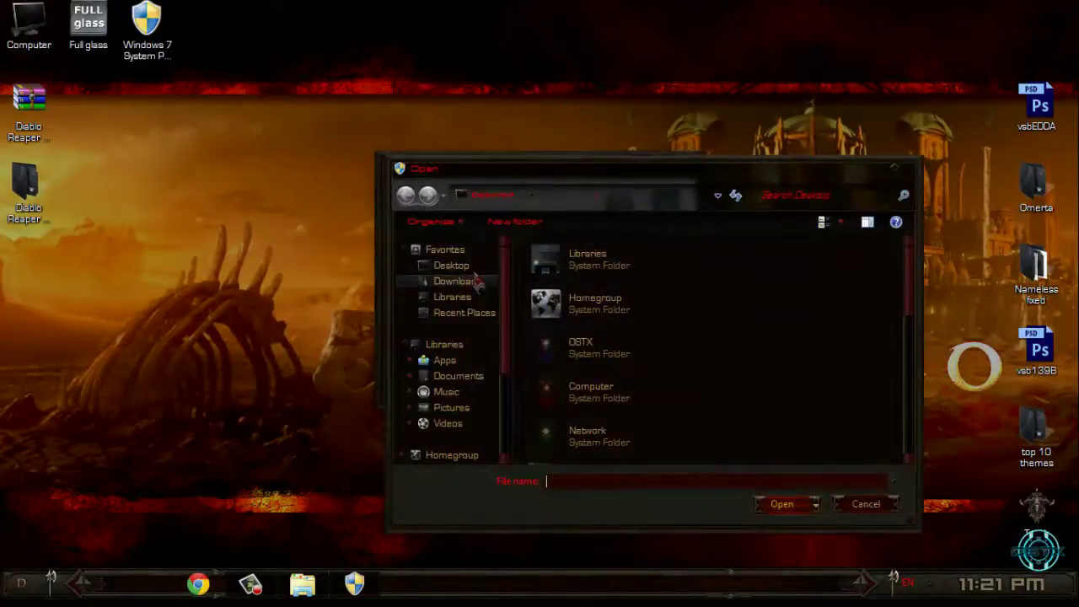
pyautogui.moveTo(531, 182); pyautogui.dragTo(316, 118)
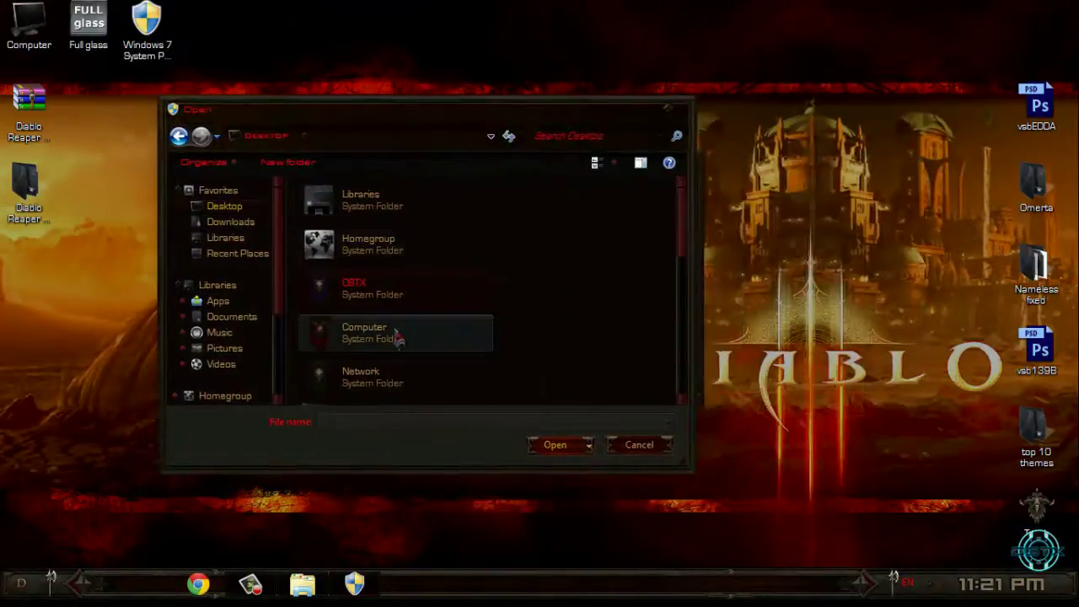
pyautogui.scroll(-2, 397, 354)
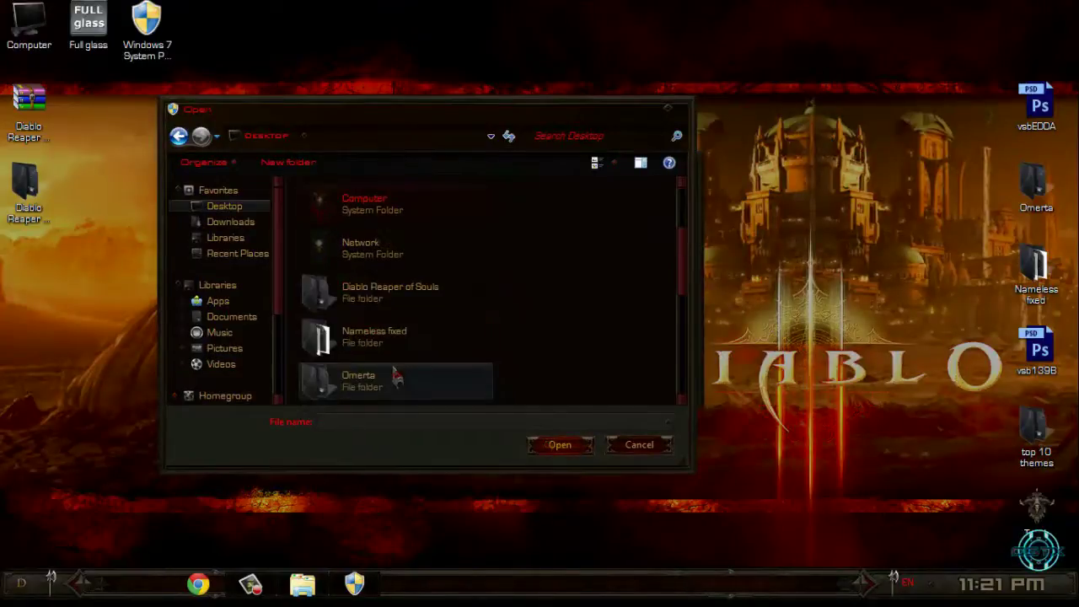
pyautogui.doubleClick(392, 291)
pyautogui.doubleClick(371, 211)
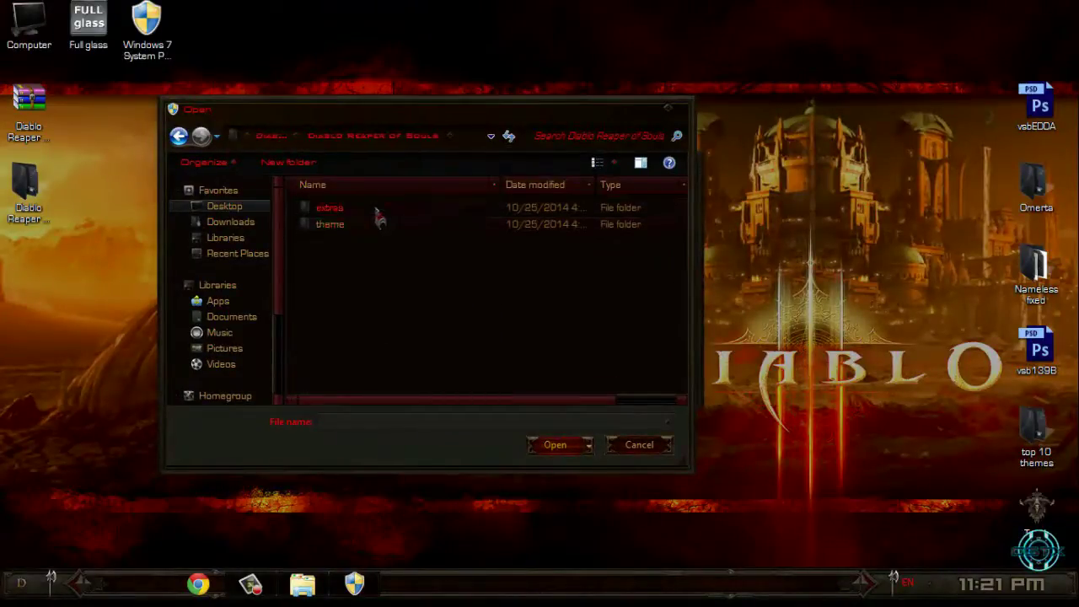
pyautogui.doubleClick(372, 224)
pyautogui.doubleClick(371, 242)
pyautogui.click(428, 253)
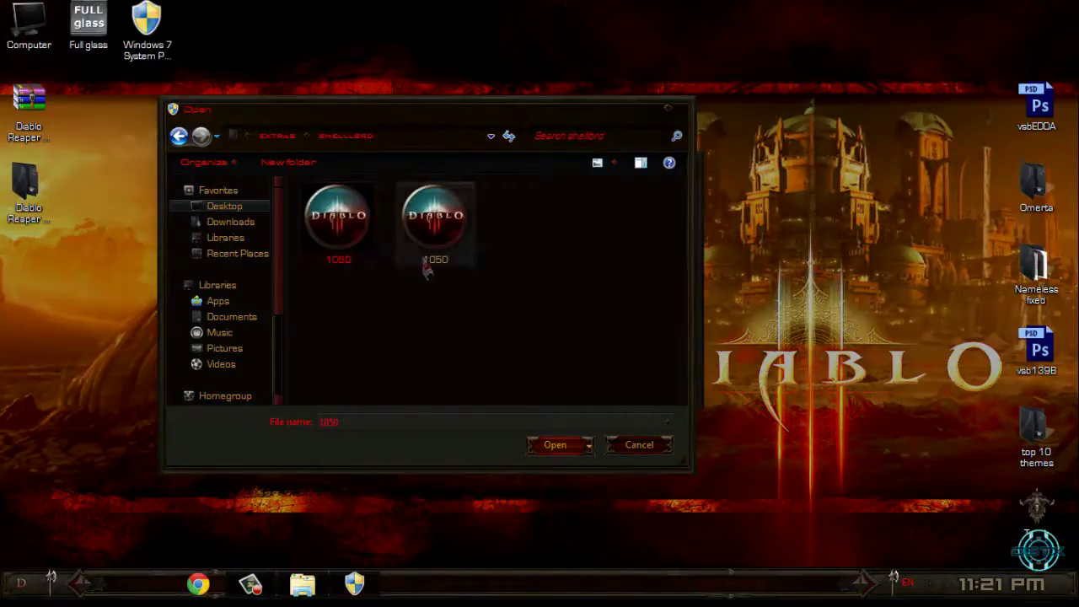
pyautogui.click(438, 272)
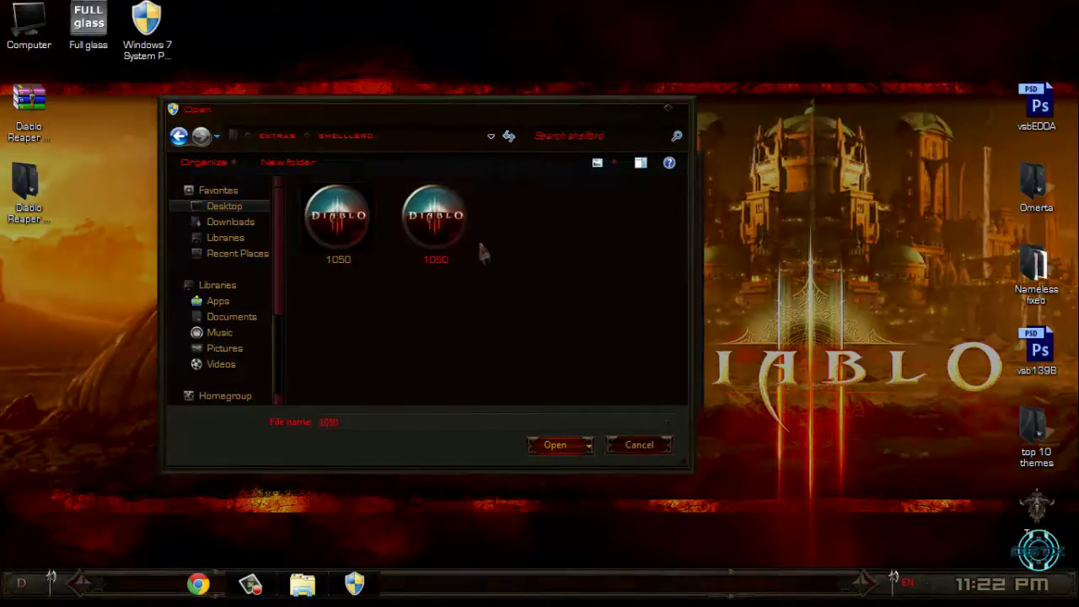
pyautogui.click(580, 447)
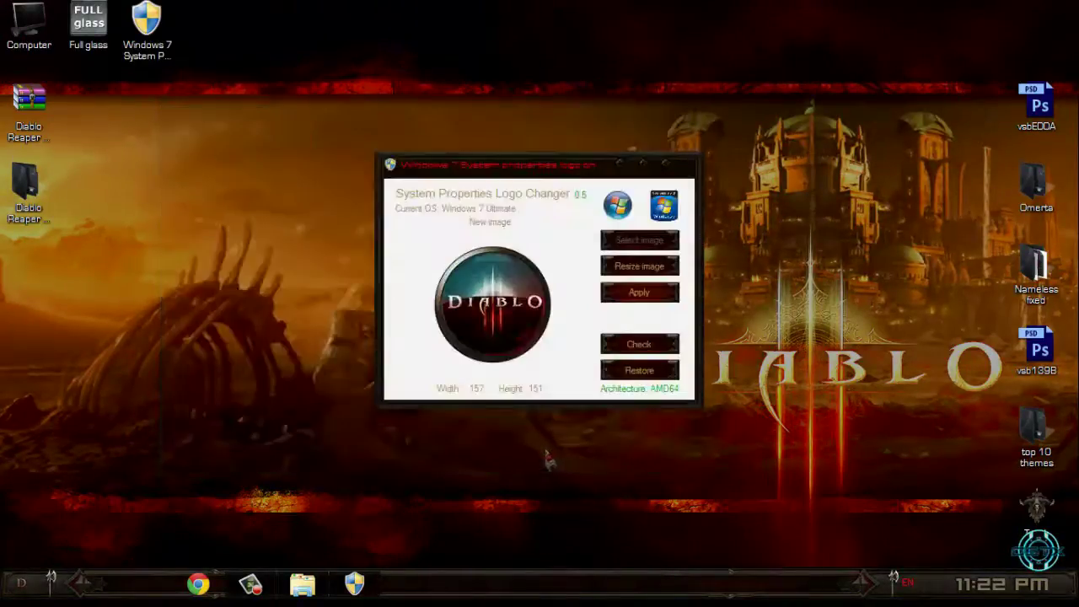
# - Apply the 1050 Diablo image as the system logo, check it in System, then reopen shellbrd
pyautogui.click(640, 294)
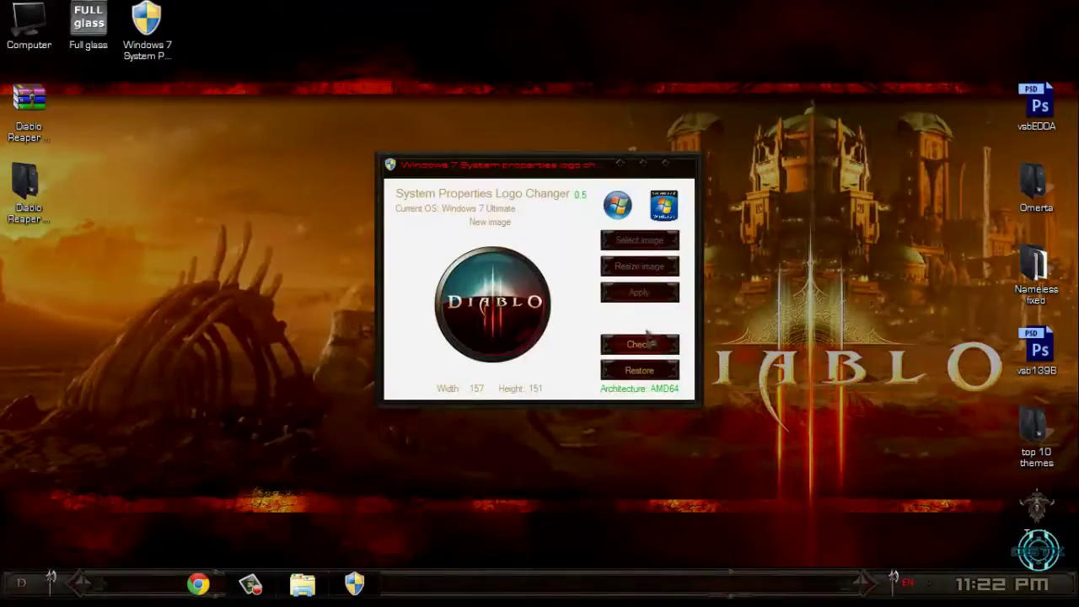
pyautogui.click(645, 358)
pyautogui.click(639, 352)
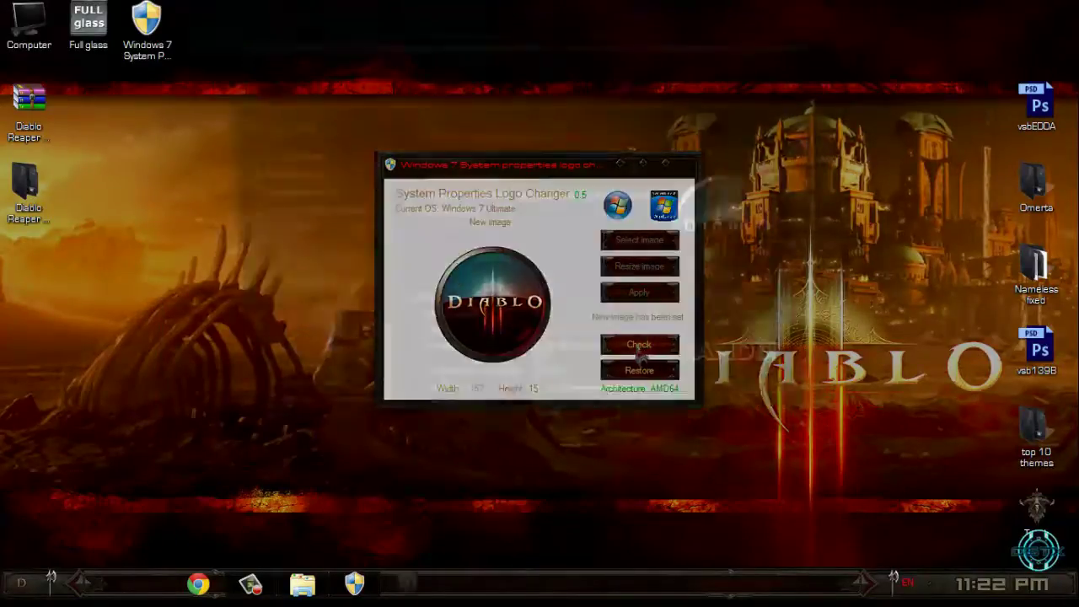
pyautogui.click(792, 56)
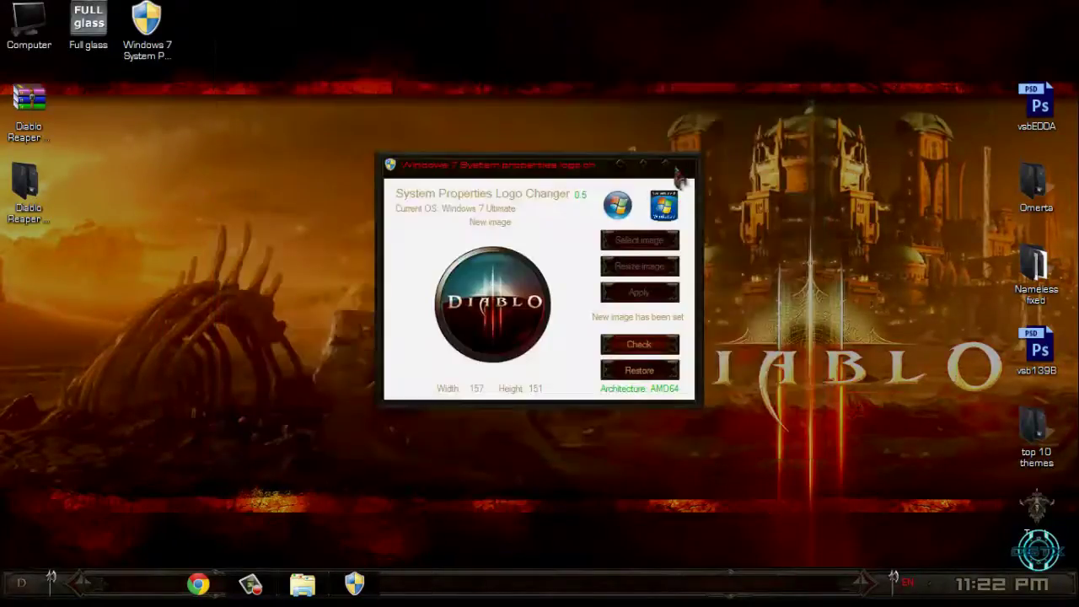
pyautogui.click(679, 171)
pyautogui.click(303, 584)
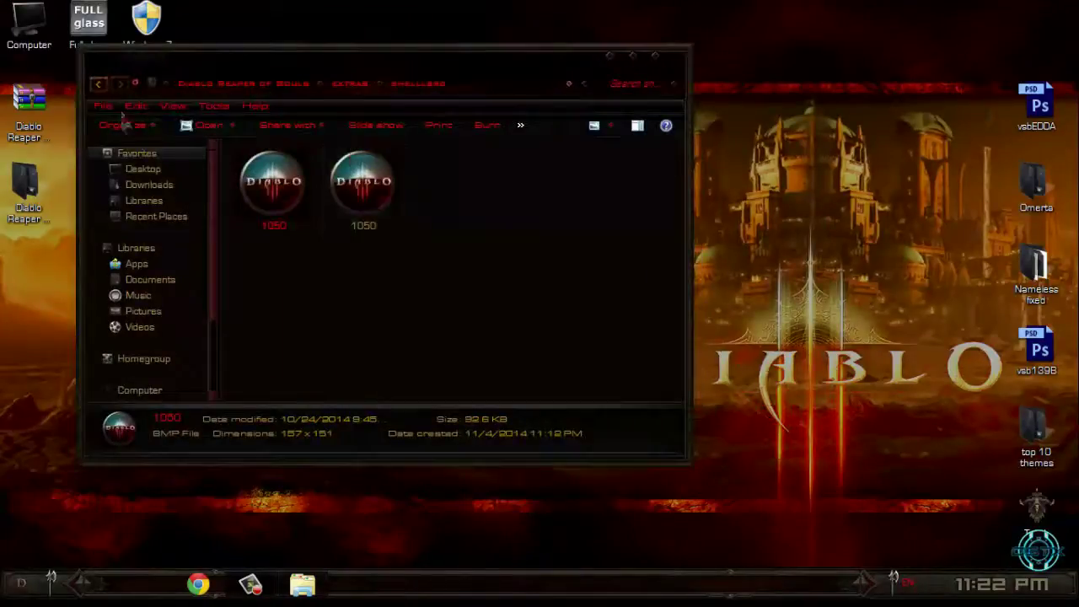
# - From the maximized extras folder, browse the splash screens and system.cpl folders, returning to extras
pyautogui.click(98, 85)
pyautogui.click(633, 56)
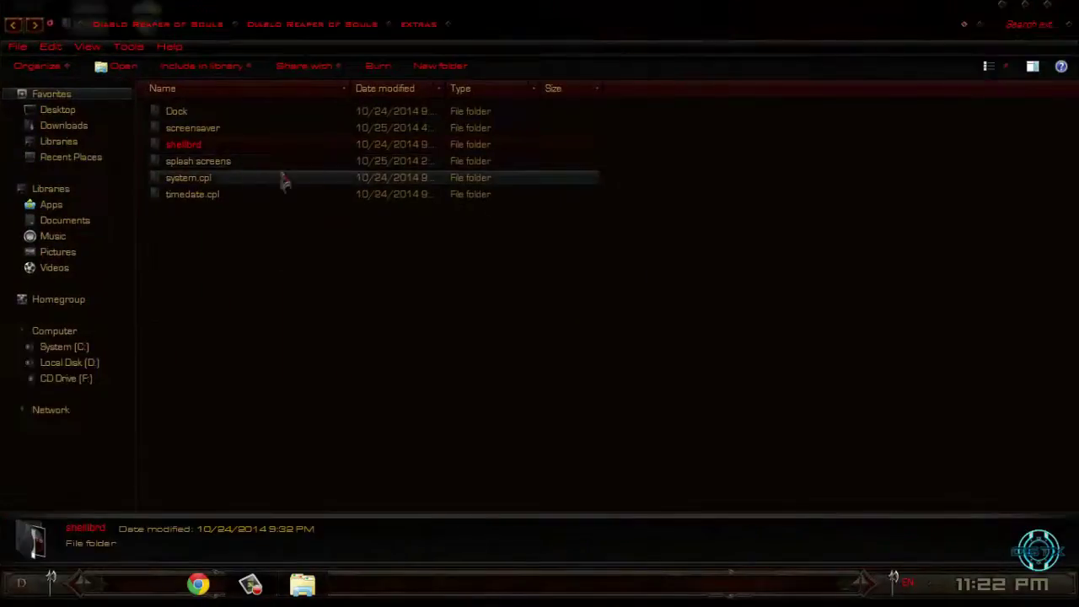
pyautogui.doubleClick(217, 163)
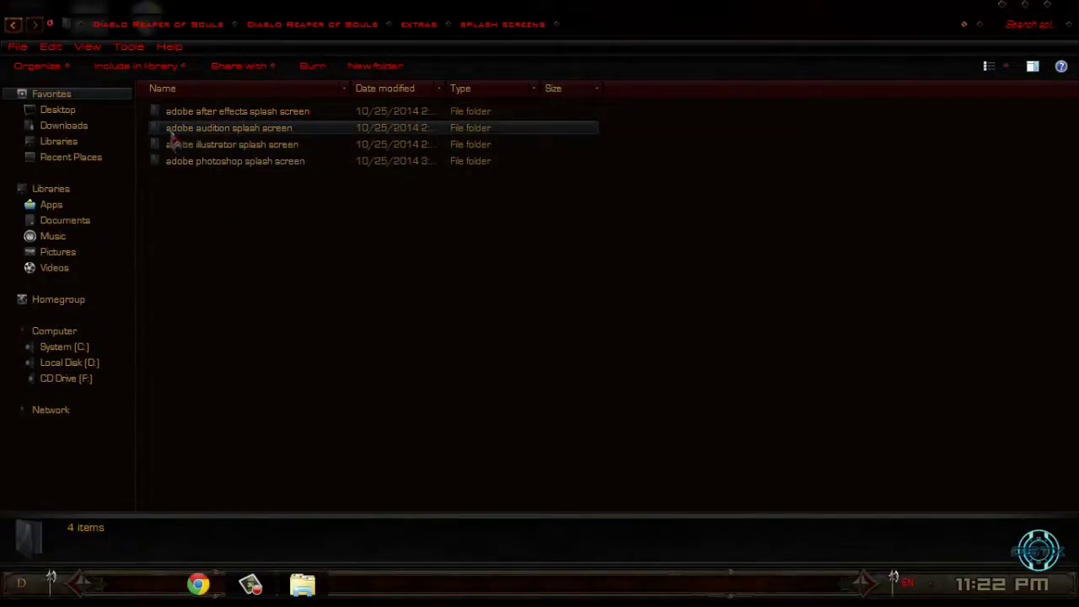
pyautogui.click(236, 146)
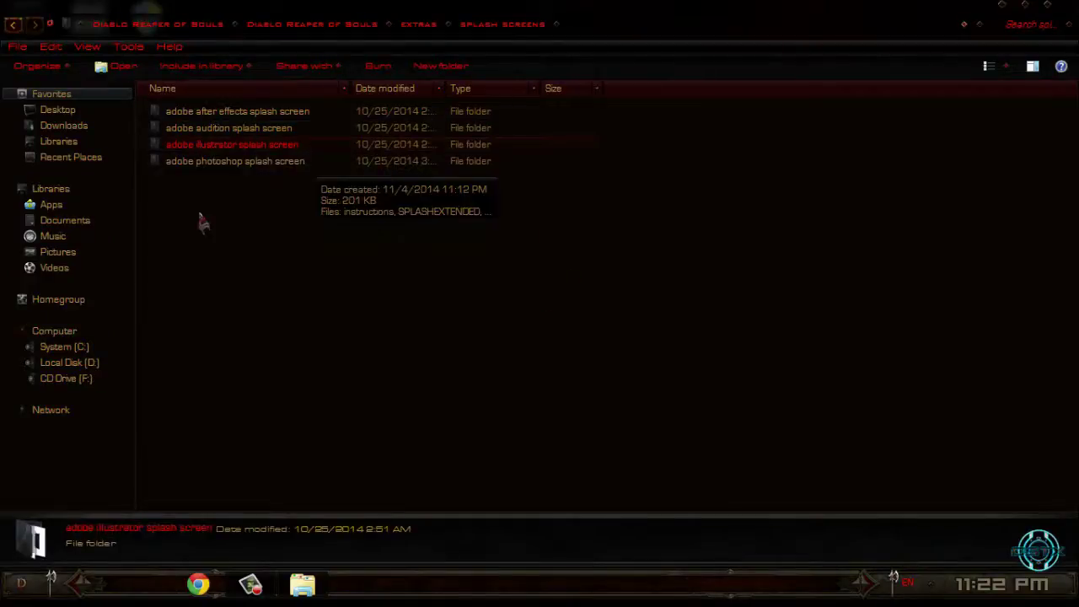
pyautogui.click(181, 163)
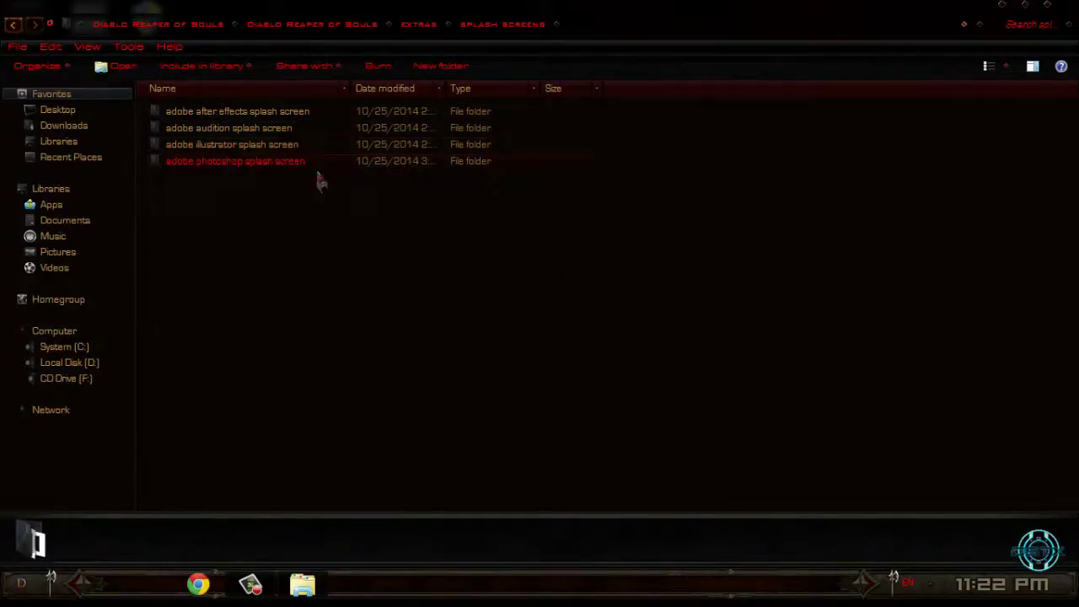
pyautogui.click(13, 26)
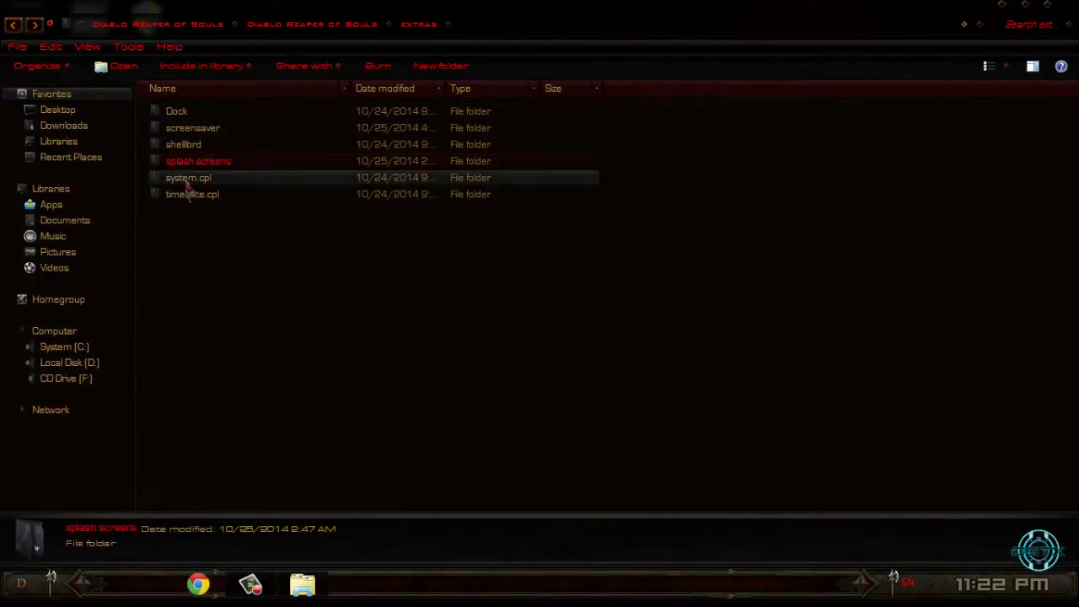
pyautogui.doubleClick(189, 180)
pyautogui.click(13, 25)
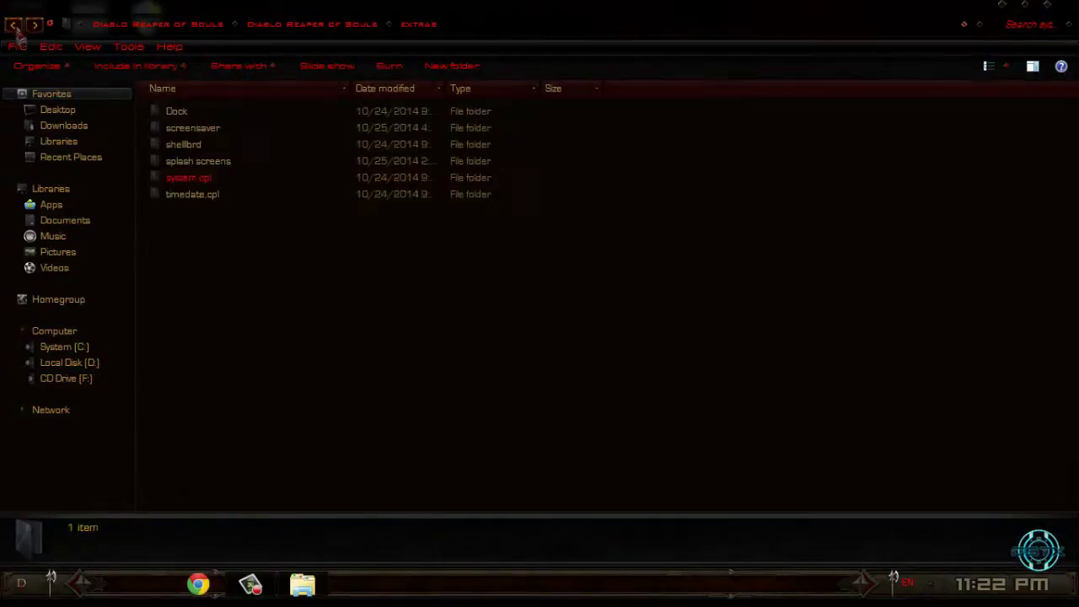
pyautogui.click(22, 581)
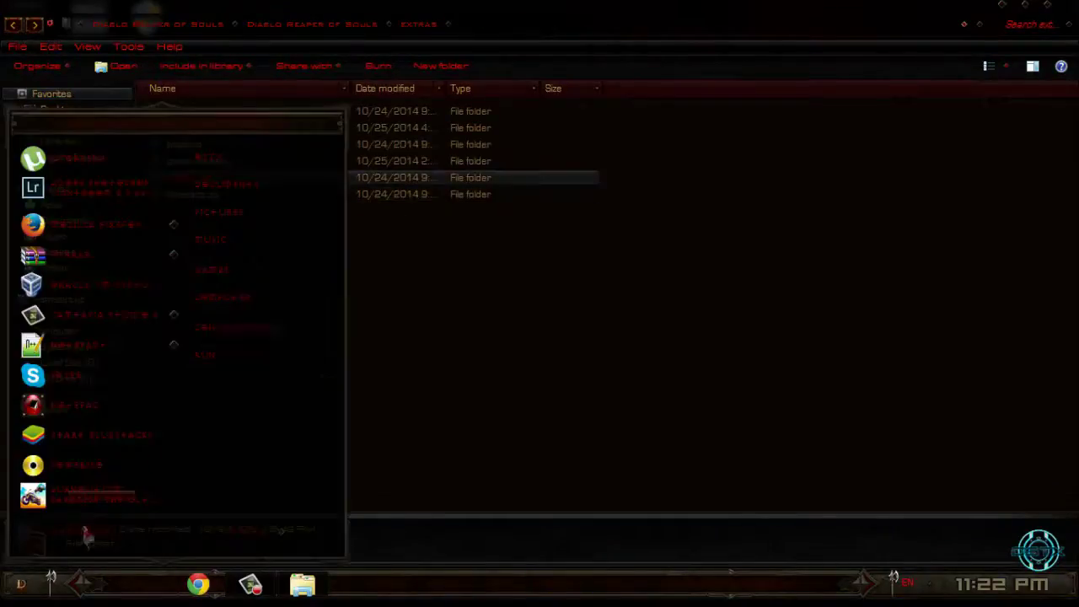
pyautogui.rightClick(253, 301)
pyautogui.click(296, 439)
pyautogui.scroll(-5, 730, 316)
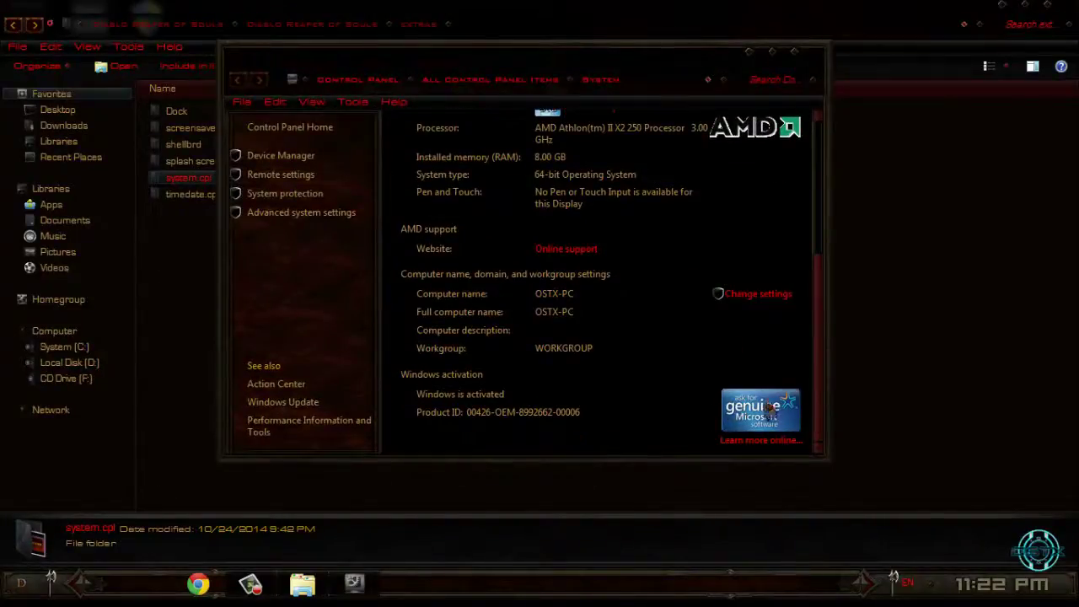
pyautogui.click(795, 55)
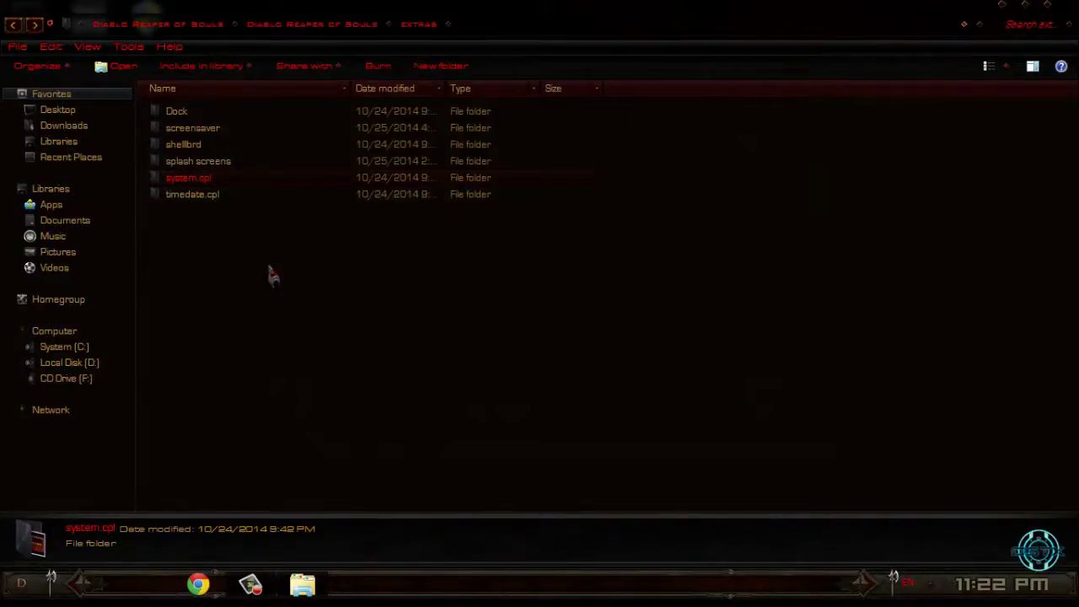
pyautogui.rightClick(223, 260)
pyautogui.rightClick(189, 227)
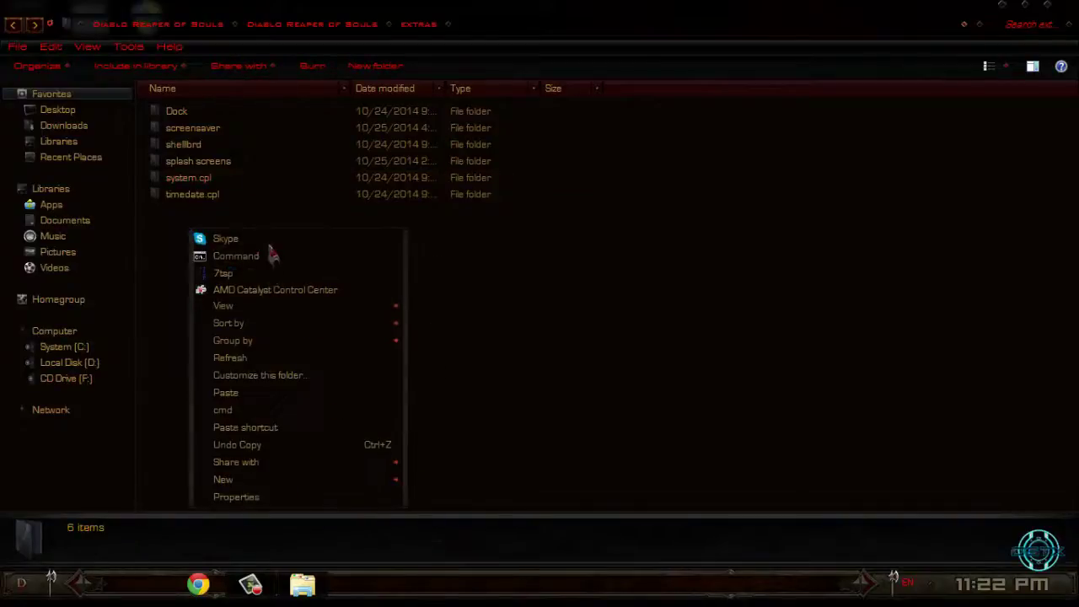
pyautogui.click(242, 357)
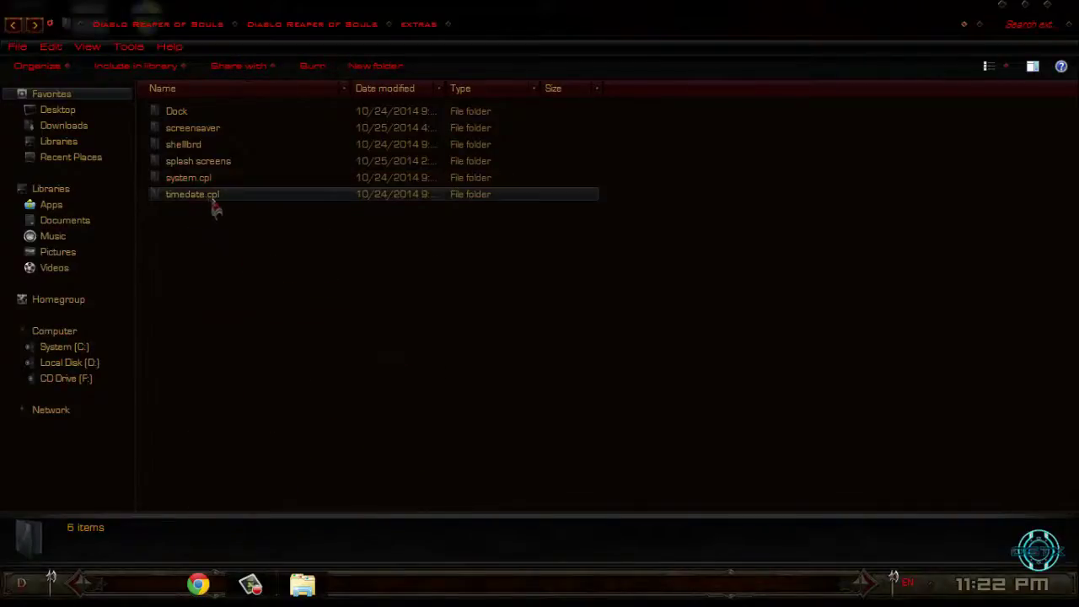
# - In timedate.cpl, select clock images 5000 and 5002, then all twelve, and close the window
pyautogui.doubleClick(218, 199)
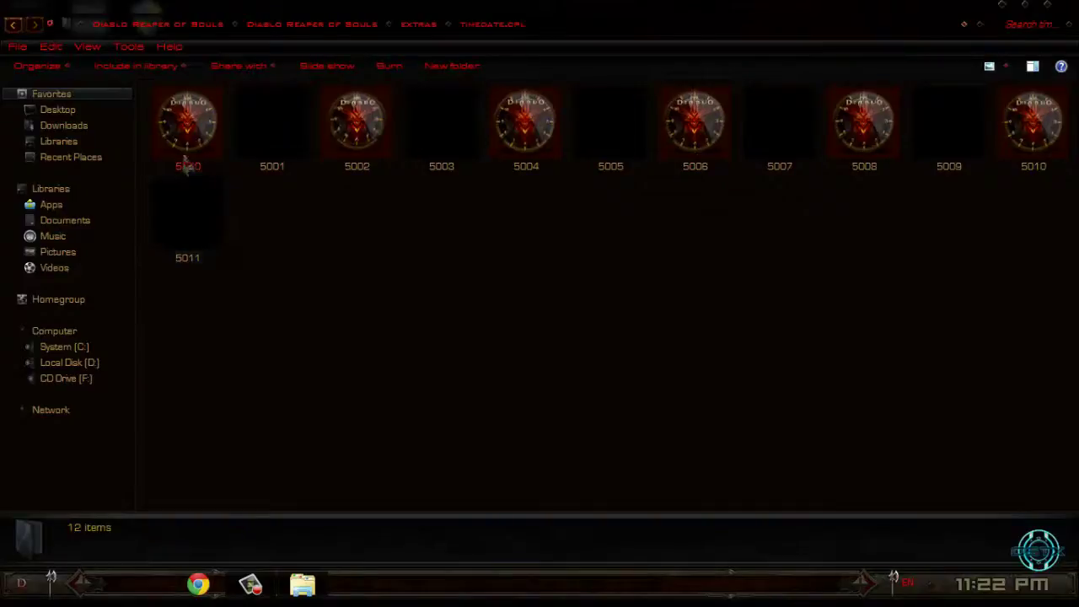
pyautogui.click(185, 161)
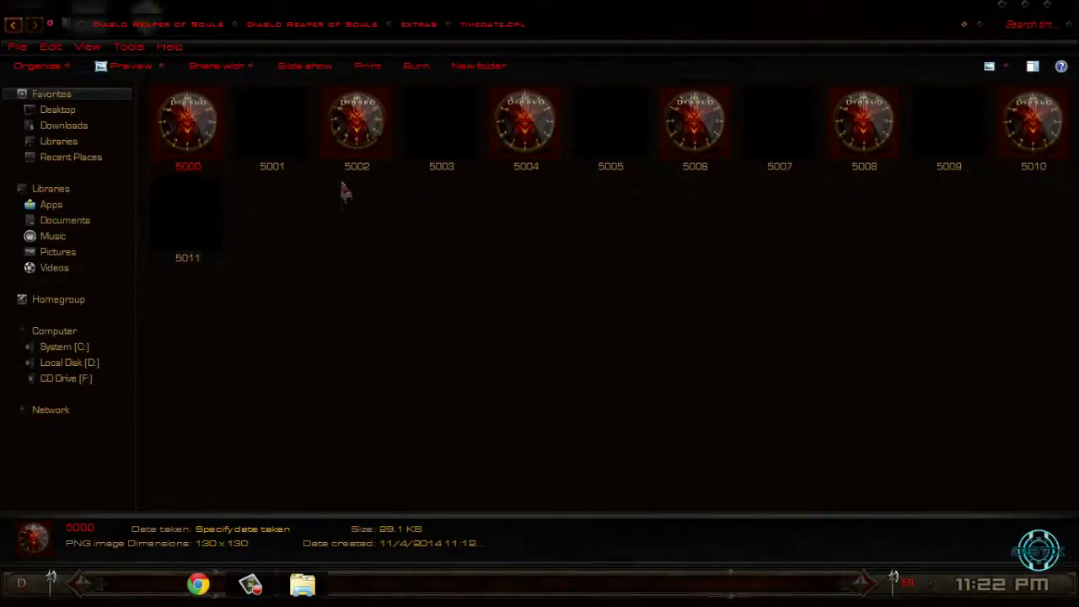
pyautogui.click(371, 152)
pyautogui.moveTo(200, 310); pyautogui.dragTo(955, 273)
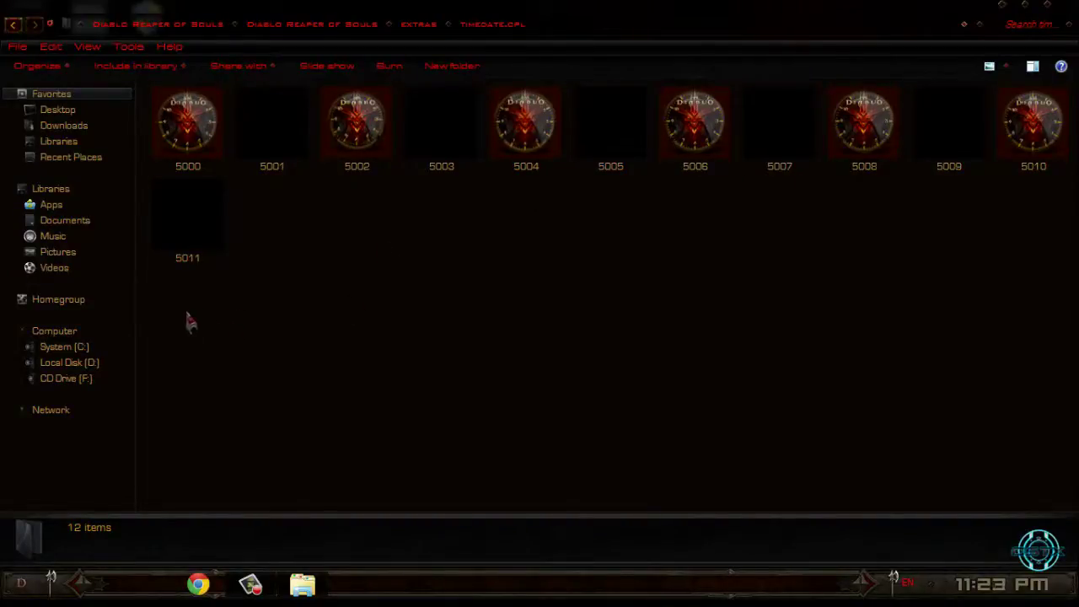
pyautogui.moveTo(181, 333); pyautogui.dragTo(1054, 114)
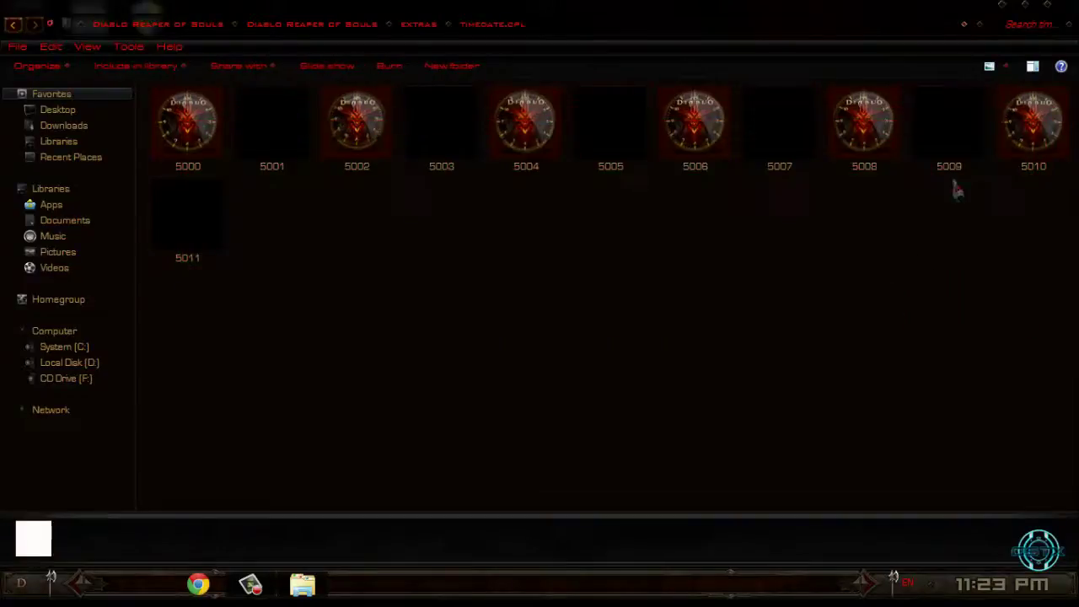
pyautogui.click(1062, 7)
# - Open and dismiss the date-and-time calendar, then open and close the Diablo Reaper of Souls folder
pyautogui.click(1008, 583)
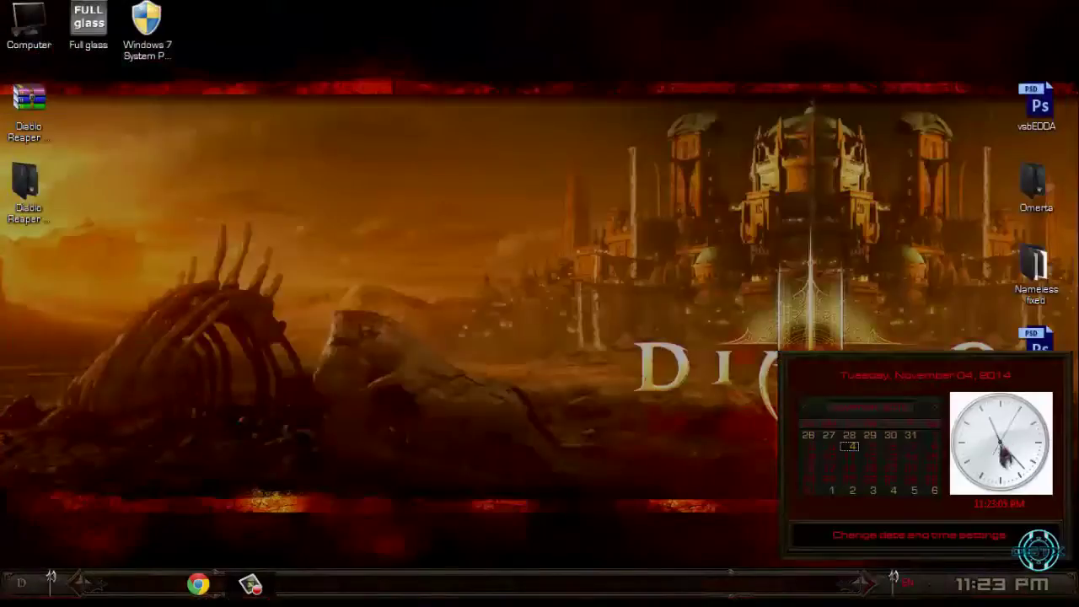
pyautogui.click(543, 251)
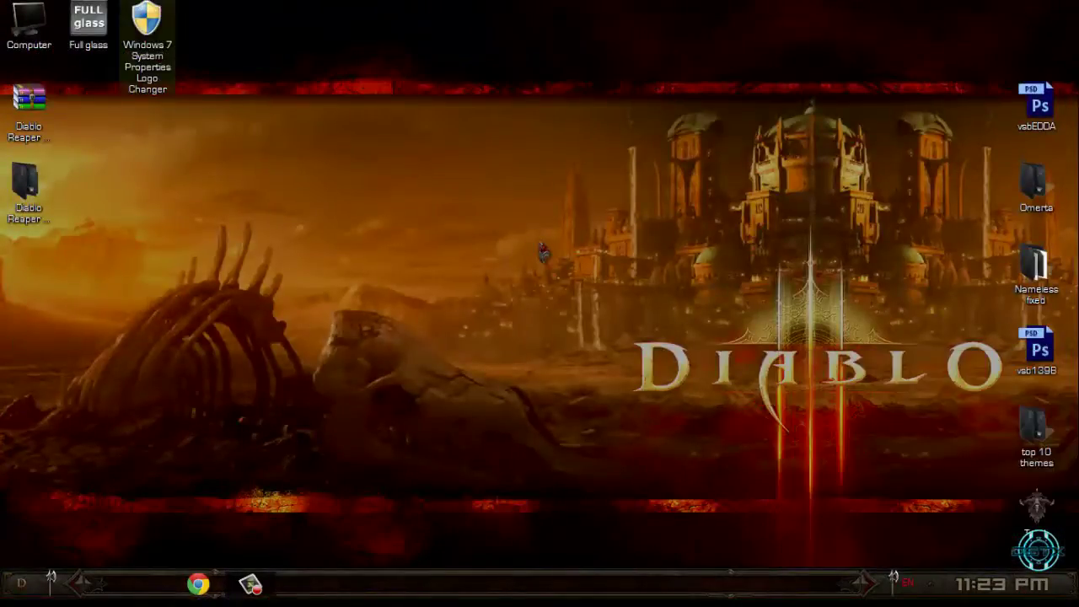
pyautogui.doubleClick(7, 211)
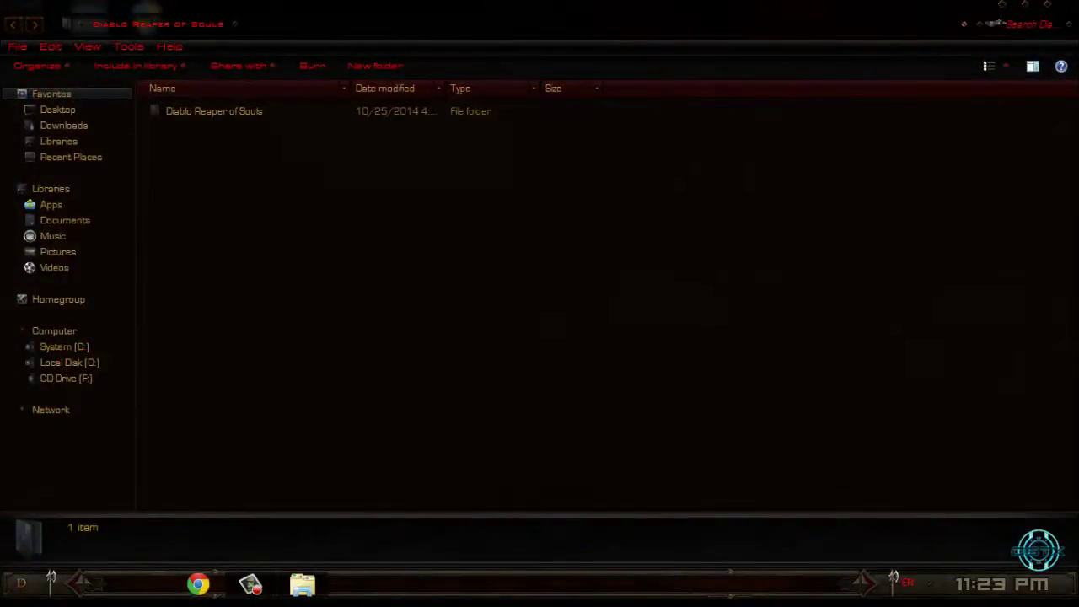
pyautogui.click(1050, 8)
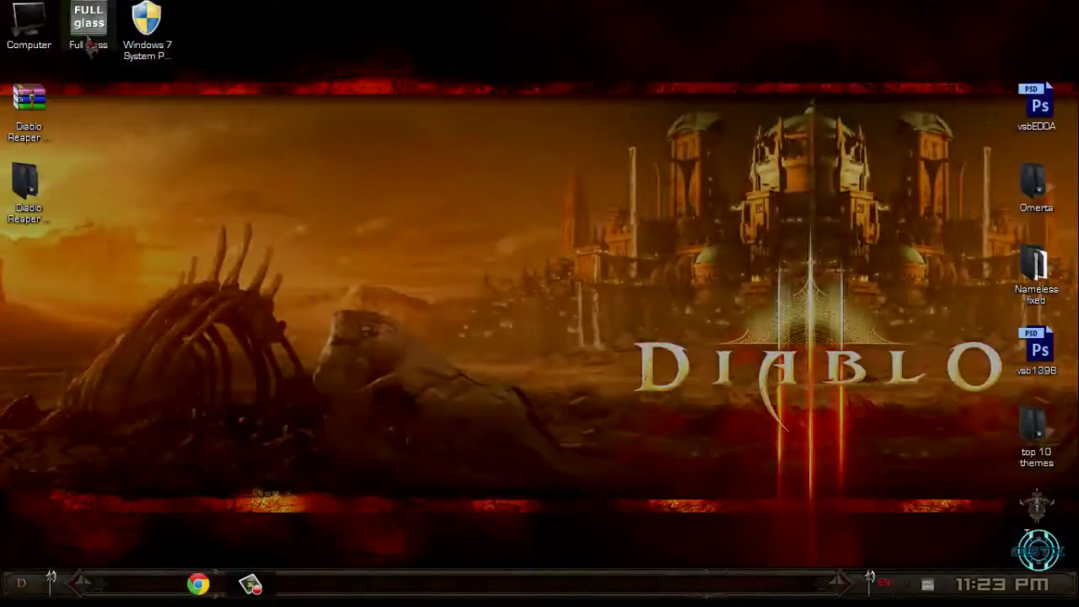
# - Open Computer from the Start menu, reposition it, and select System (C:) to see its space details
pyautogui.click(25, 583)
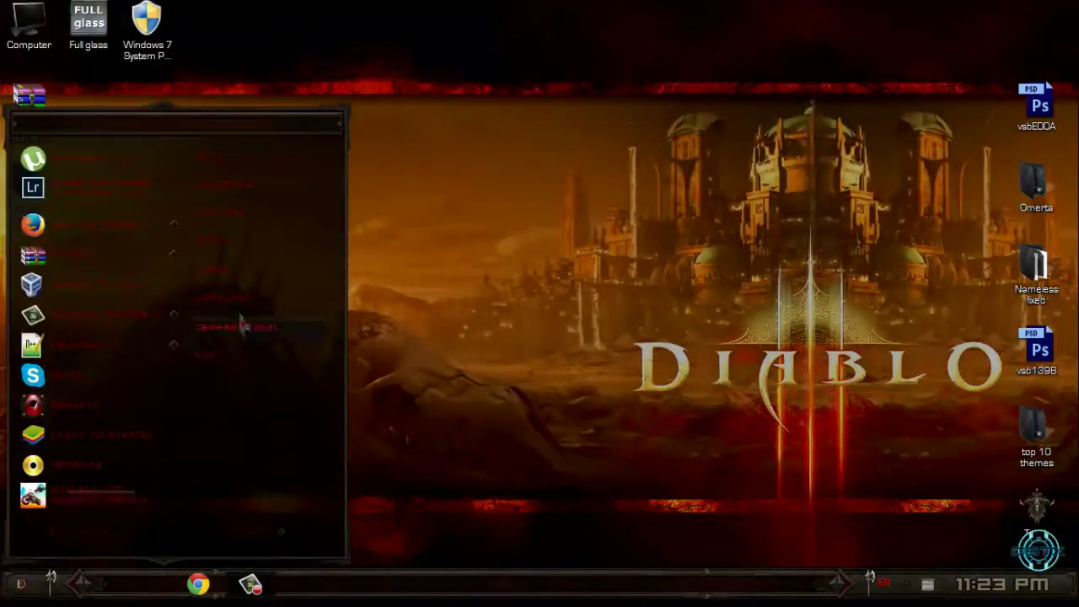
pyautogui.click(242, 327)
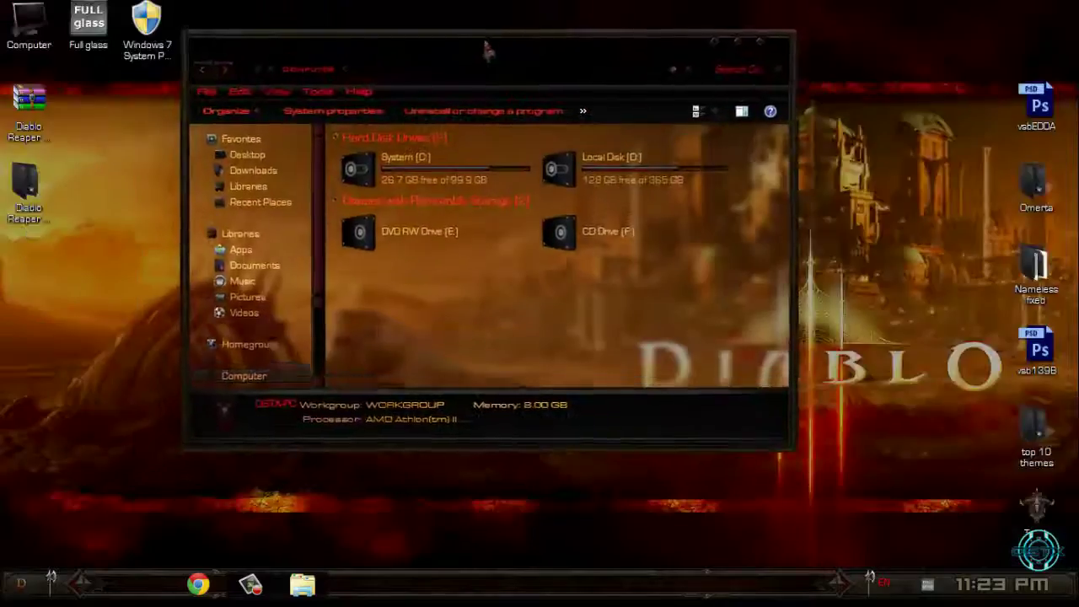
pyautogui.moveTo(487, 51); pyautogui.dragTo(476, 56)
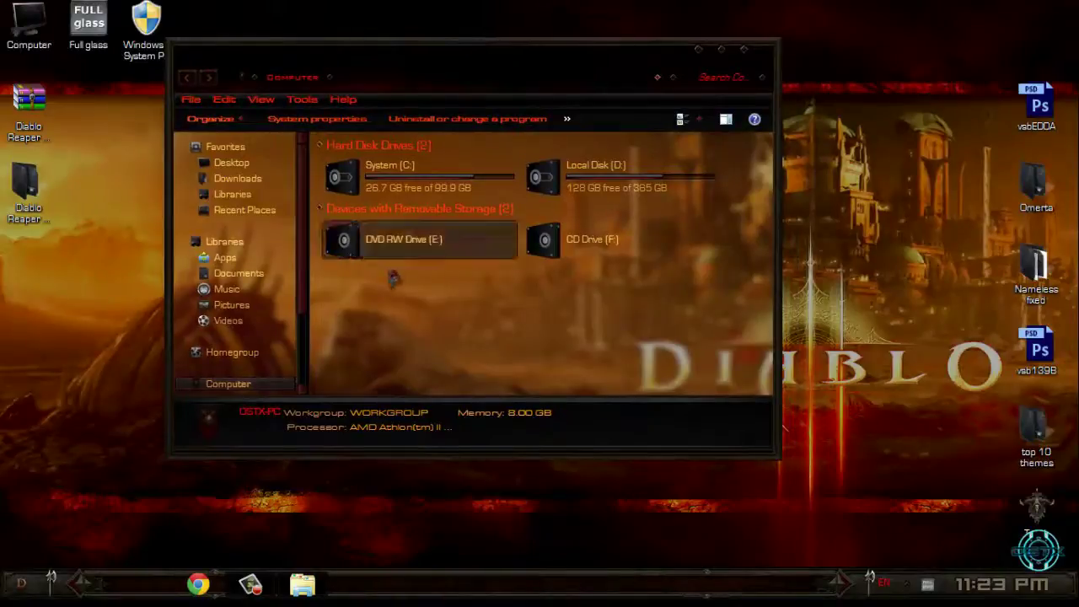
pyautogui.click(390, 172)
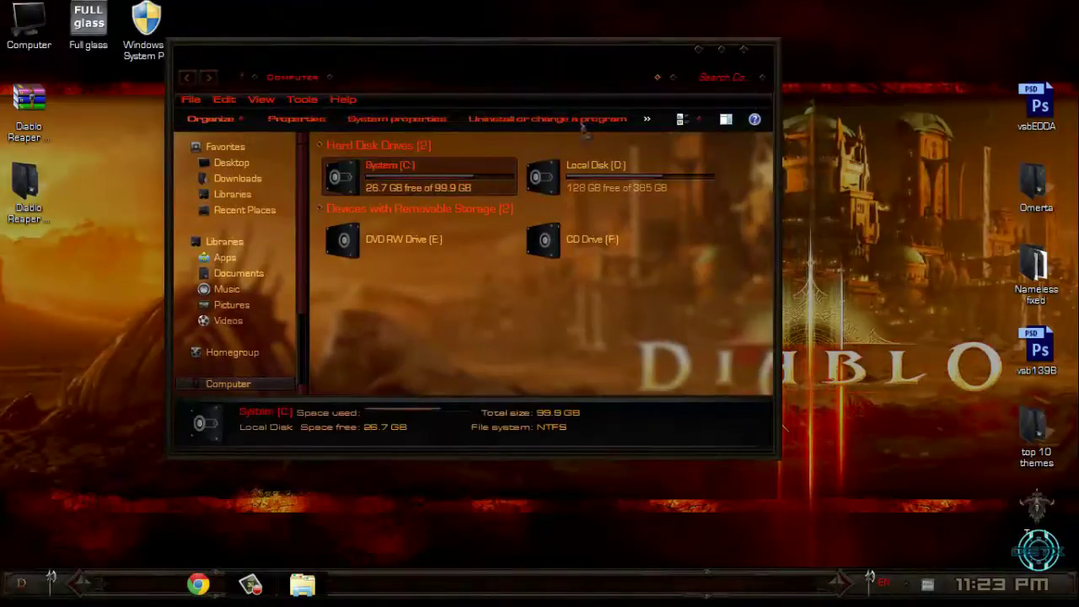
# - Close the Computer window and advance through several Diablo wallpapers with Next desktop background
pyautogui.click(744, 49)
pyautogui.rightClick(373, 196)
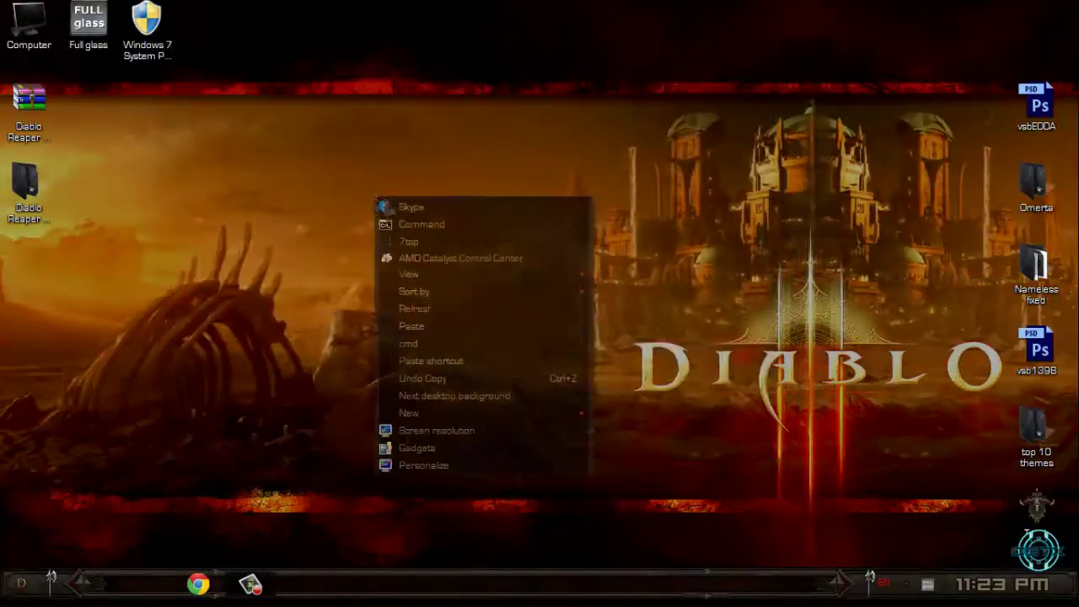
pyautogui.click(455, 379)
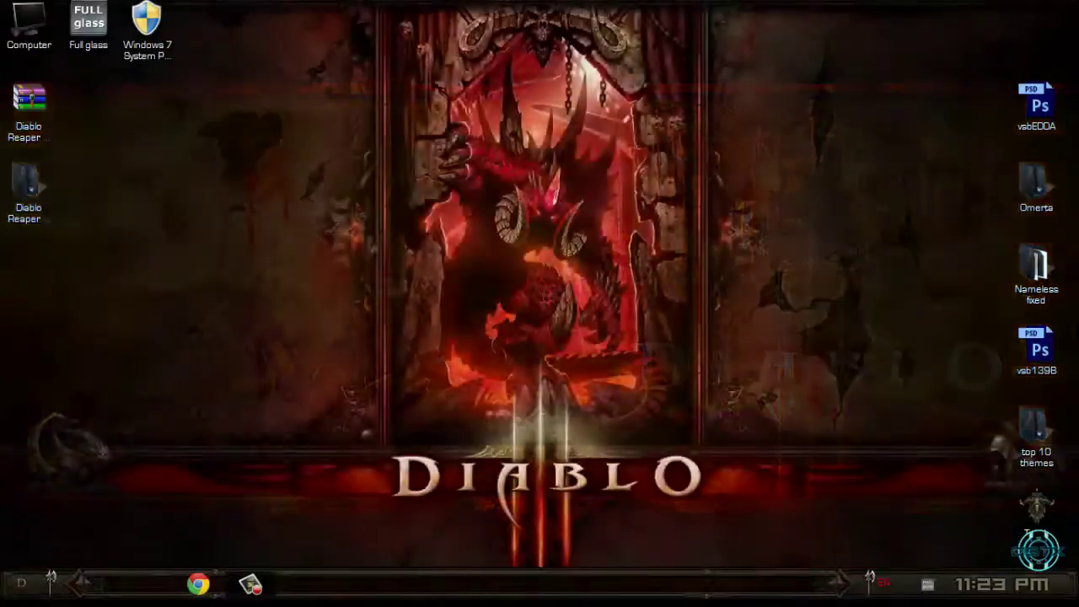
pyautogui.rightClick(358, 204)
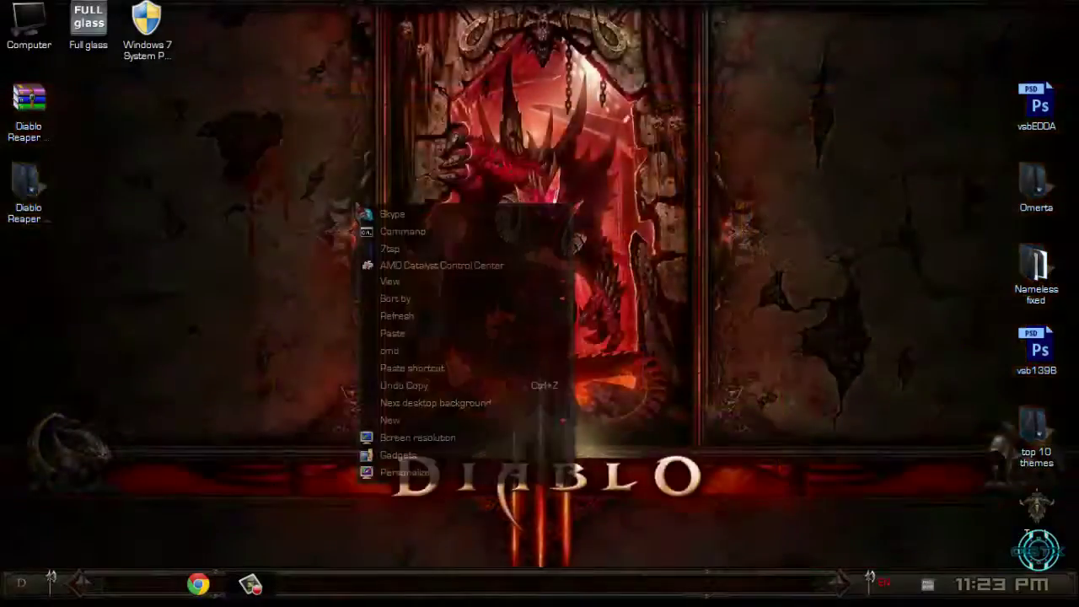
pyautogui.click(415, 400)
pyautogui.rightClick(383, 173)
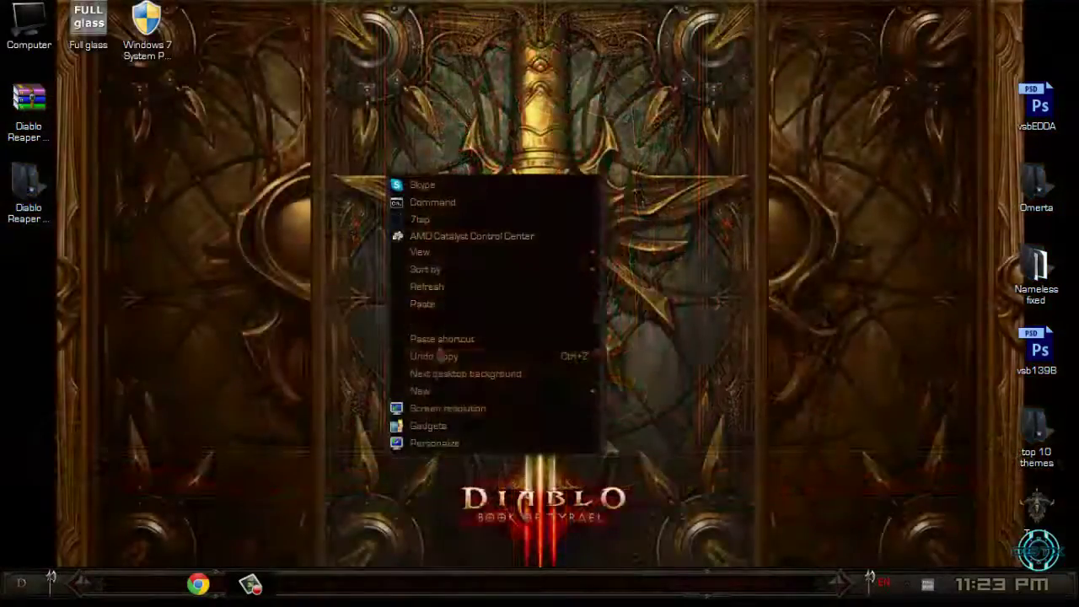
pyautogui.click(421, 303)
pyautogui.rightClick(366, 193)
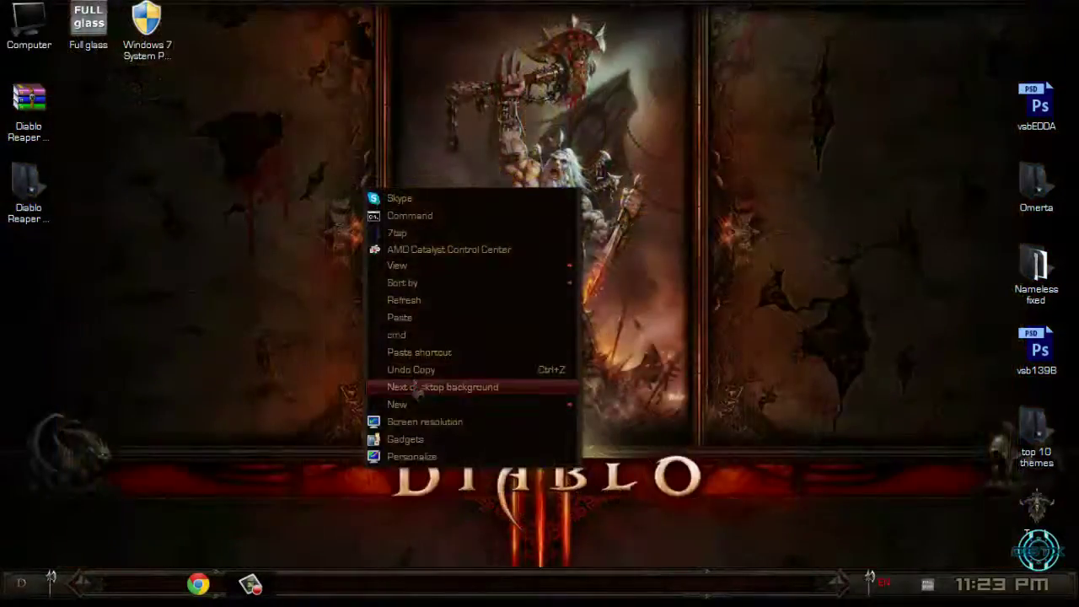
pyautogui.click(413, 388)
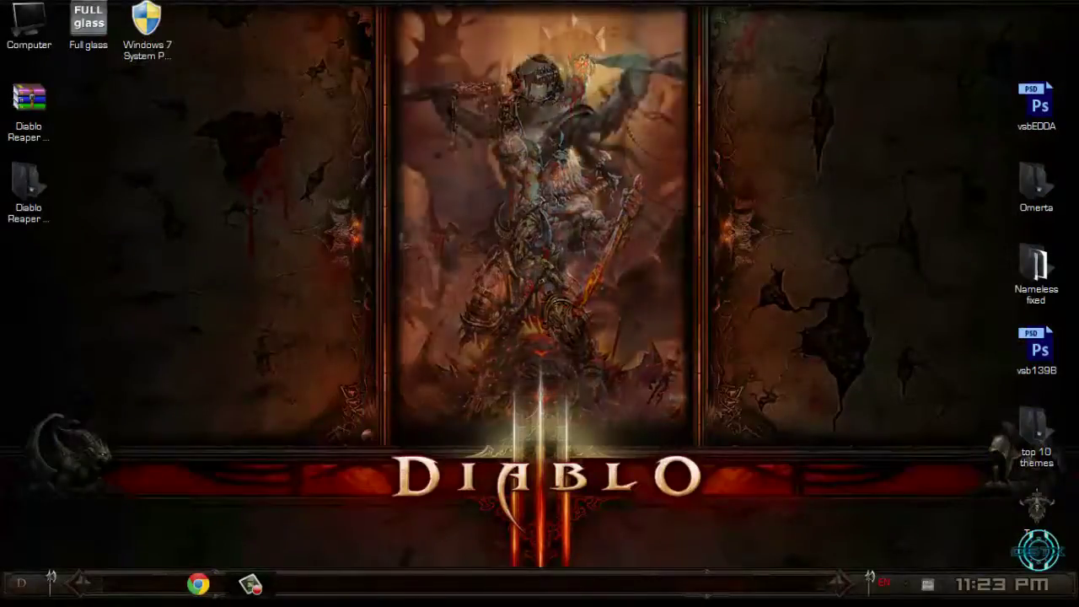
pyautogui.rightClick(393, 228)
pyautogui.click(452, 430)
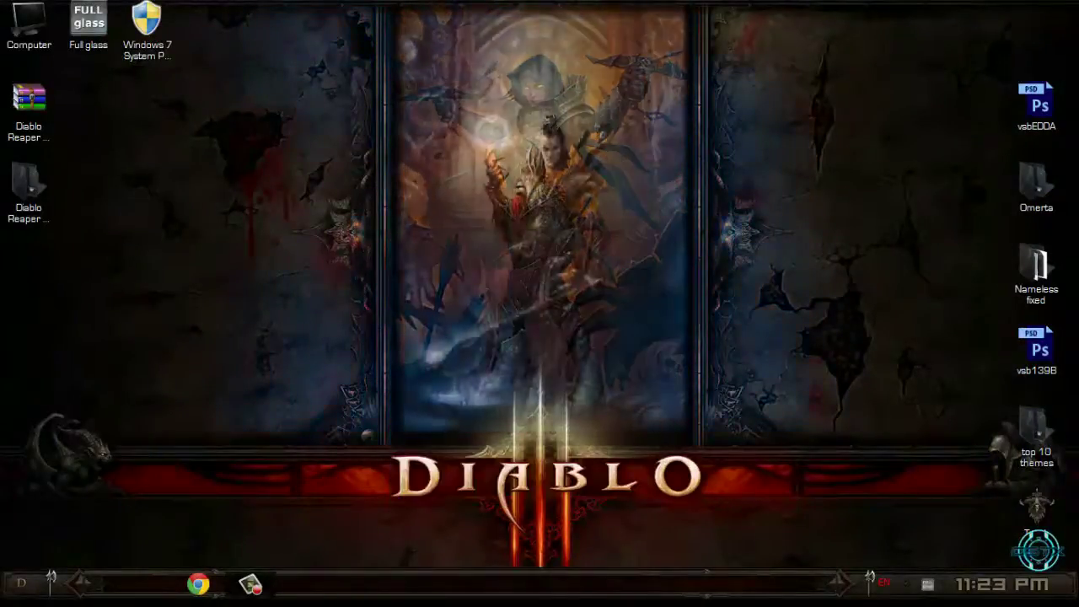
pyautogui.rightClick(344, 230)
pyautogui.click(405, 431)
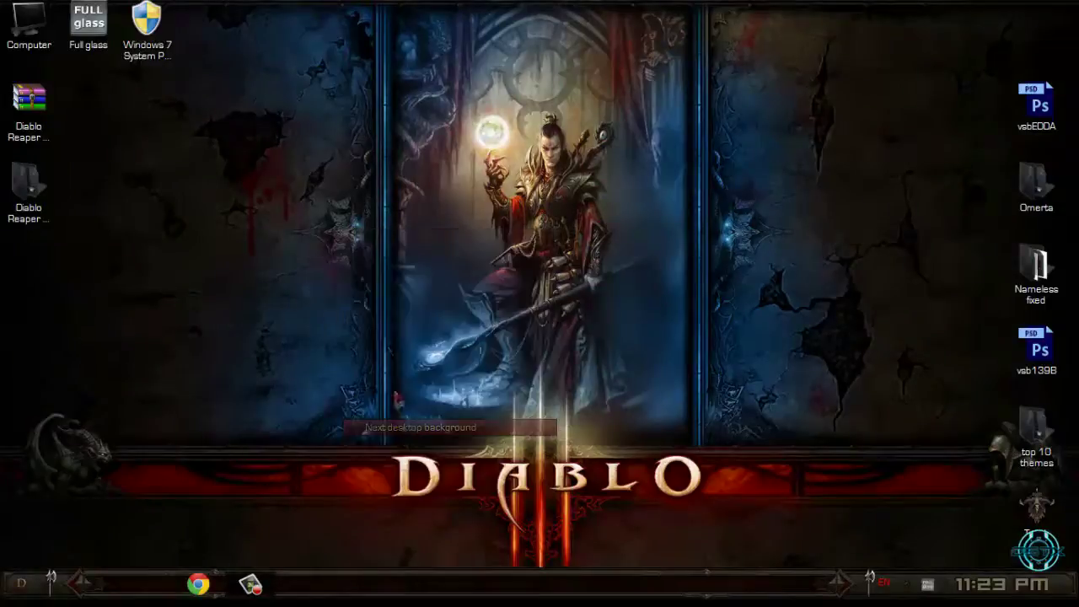
pyautogui.rightClick(322, 193)
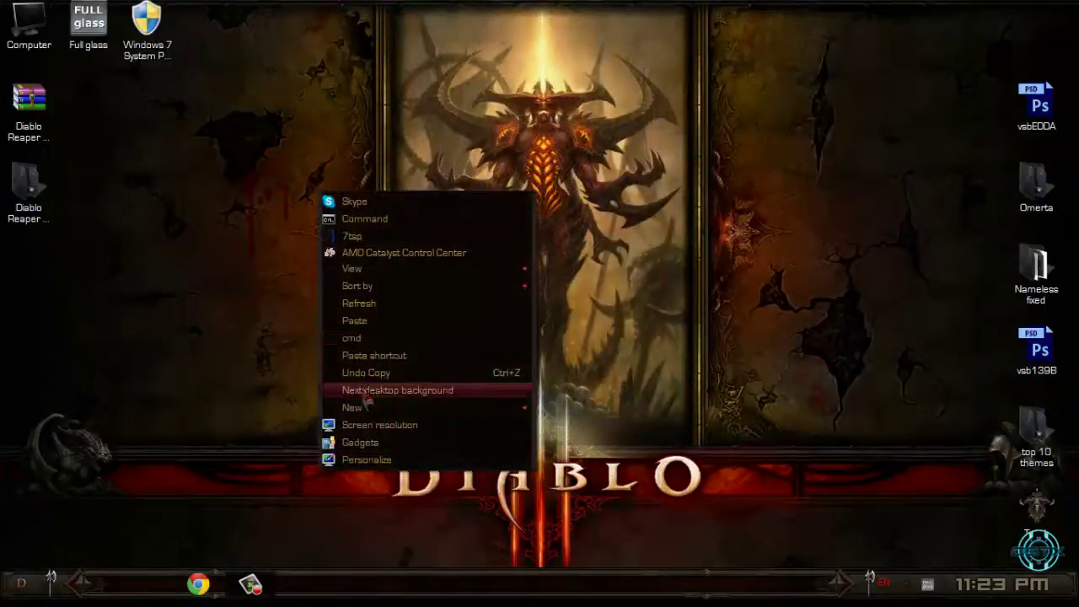
pyautogui.click(366, 392)
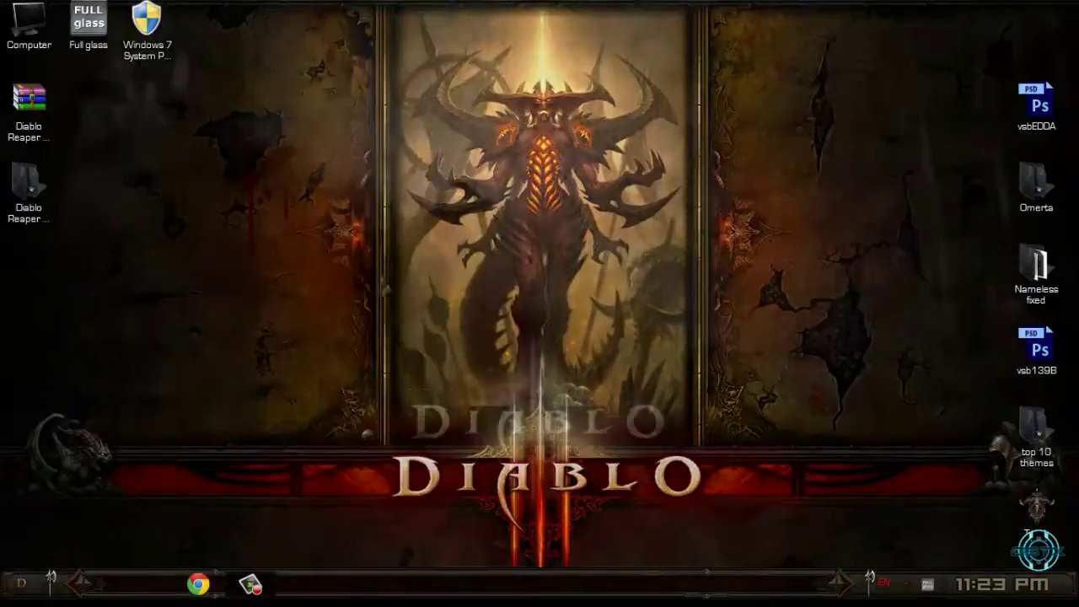
pyautogui.rightClick(360, 224)
pyautogui.click(372, 221)
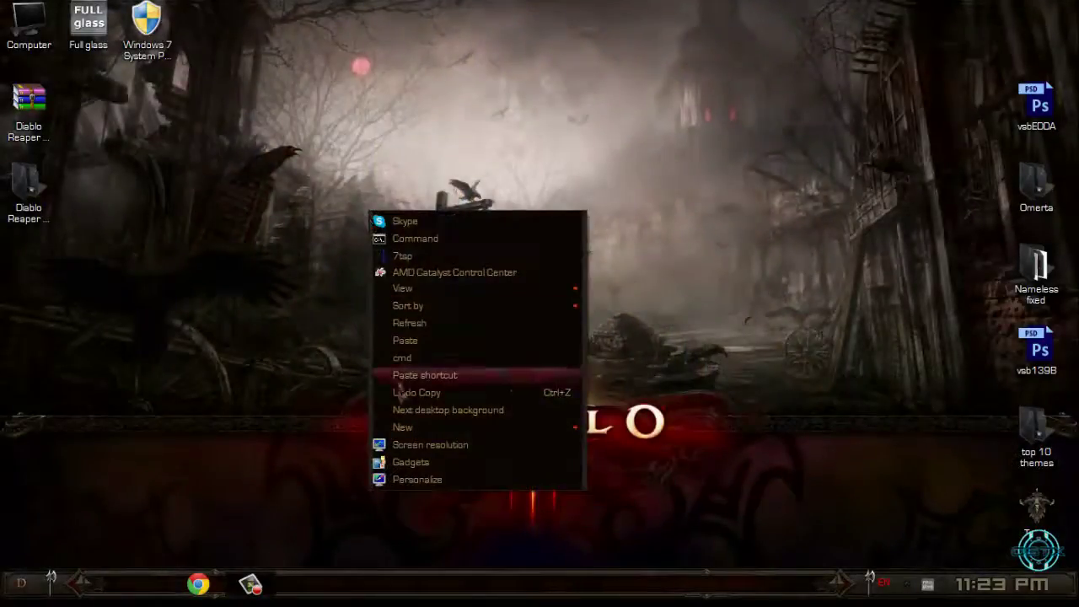
pyautogui.click(413, 413)
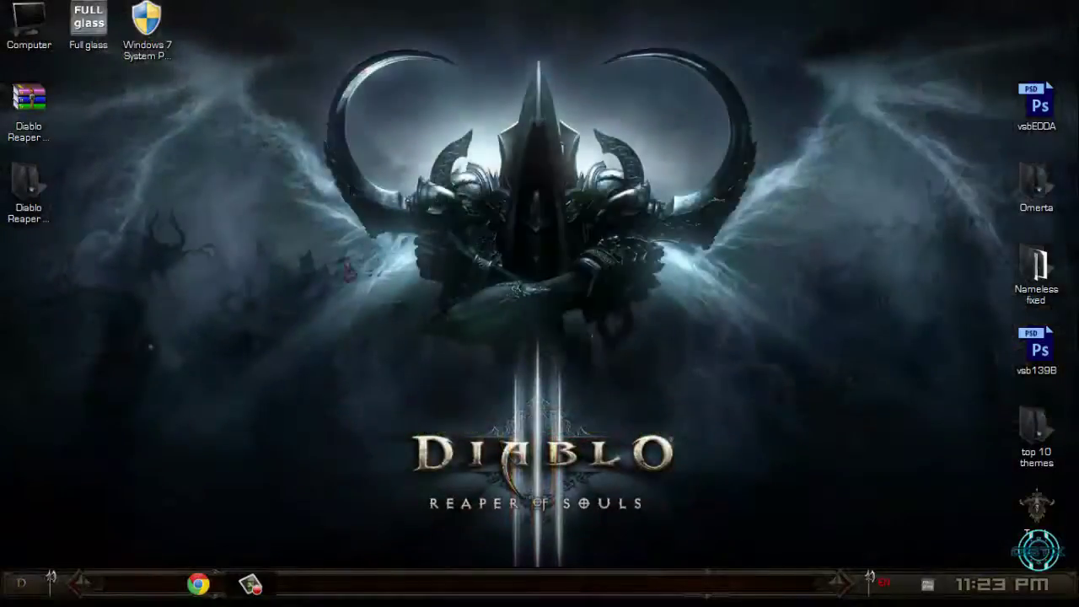
# - Keep cycling desktop backgrounds until the hooded crossbow-wielder Diablo III wallpaper shows
pyautogui.press('super')
pyautogui.rightClick(417, 293)
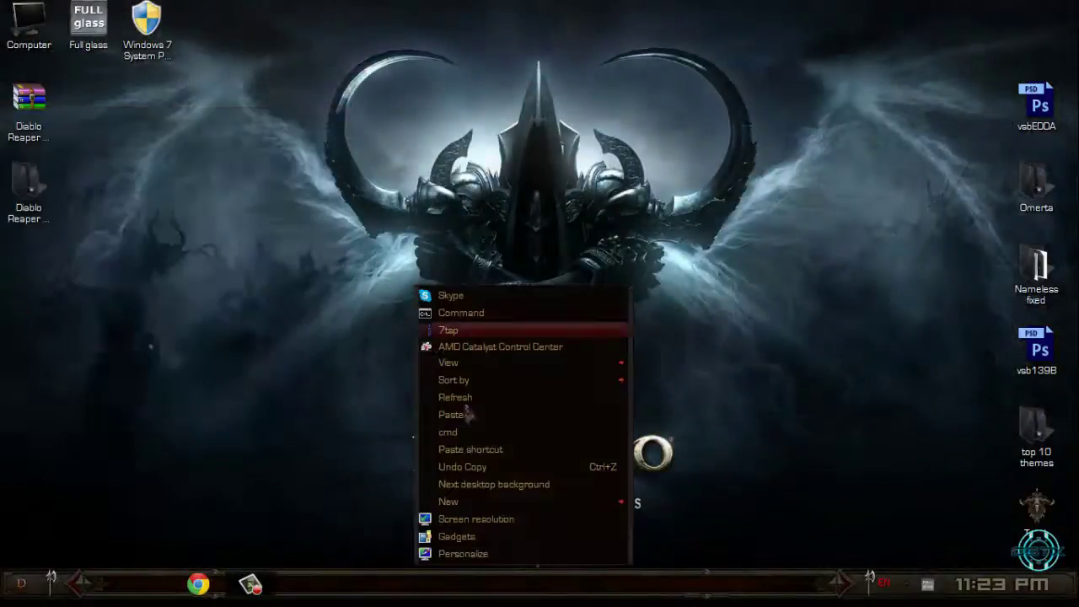
pyautogui.click(472, 487)
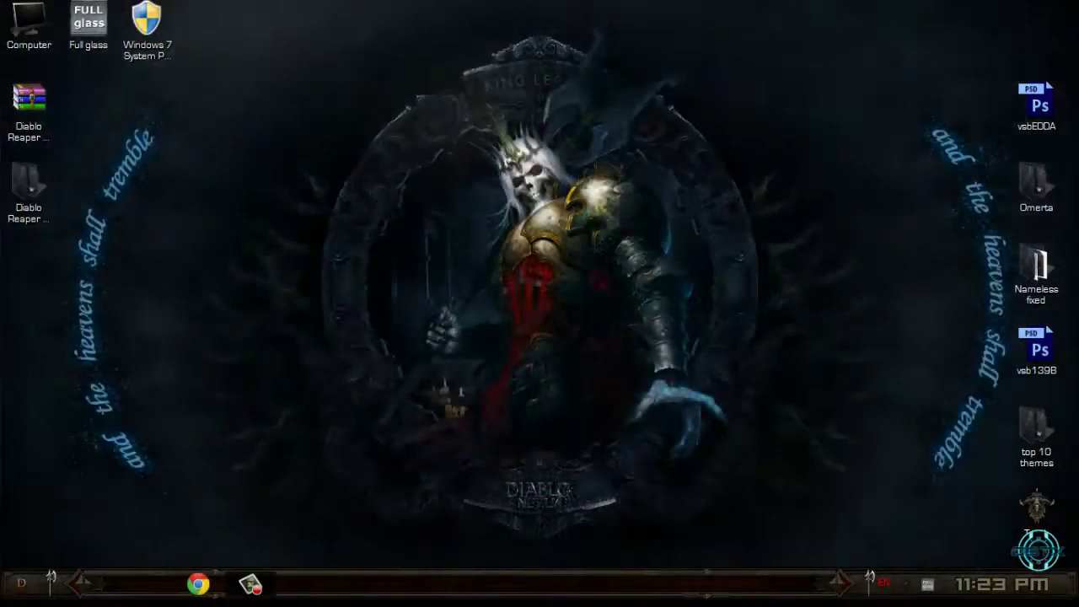
pyautogui.press('super')
pyautogui.press('super')
pyautogui.rightClick(548, 211)
pyautogui.click(618, 413)
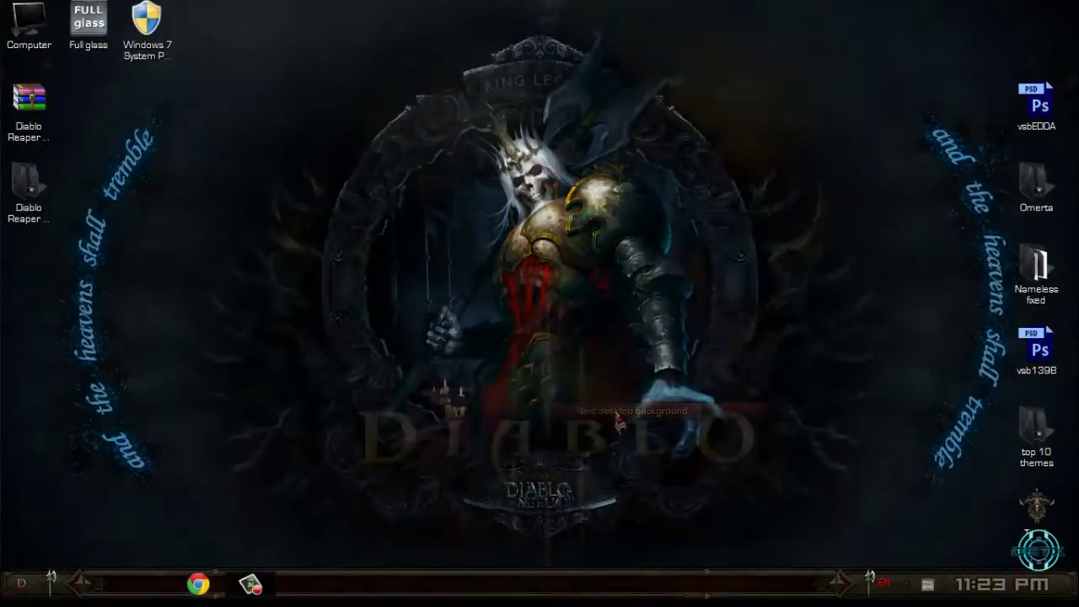
pyautogui.rightClick(314, 204)
pyautogui.click(440, 400)
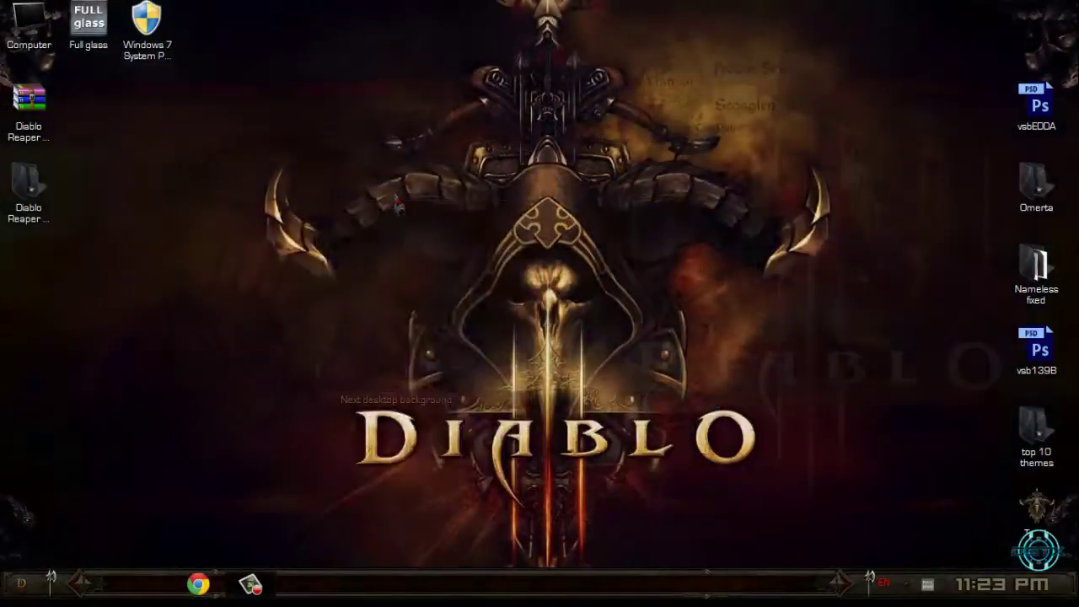
pyautogui.rightClick(376, 196)
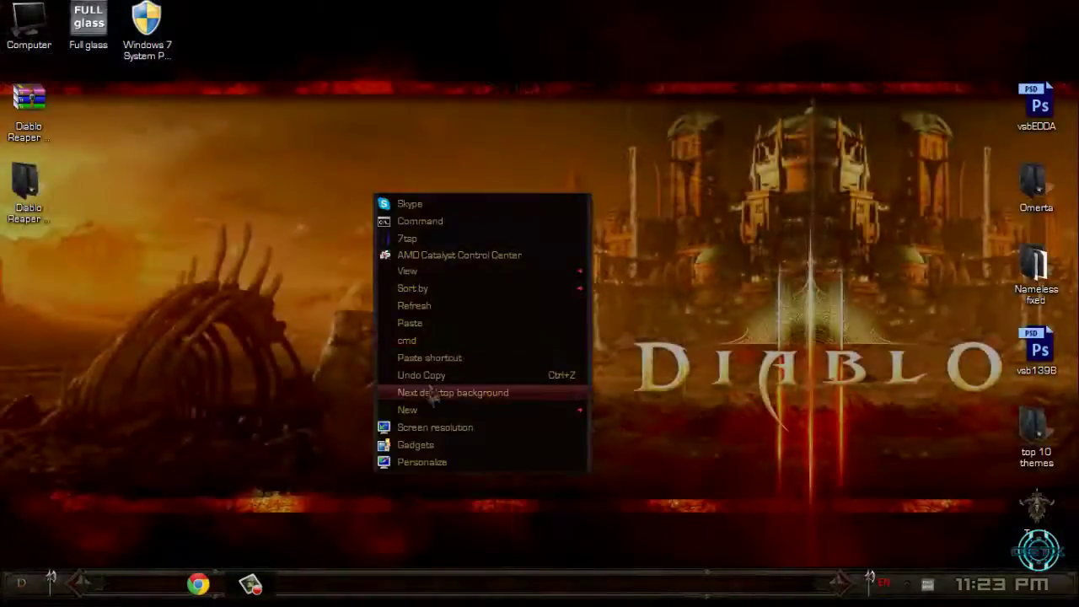
pyautogui.click(431, 394)
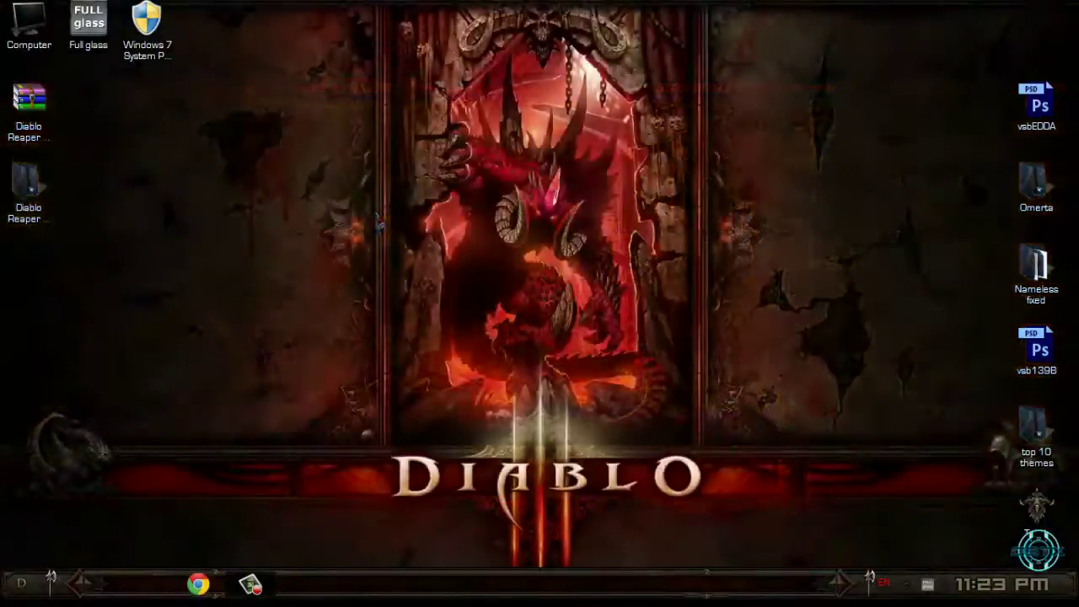
pyautogui.rightClick(379, 217)
pyautogui.click(423, 410)
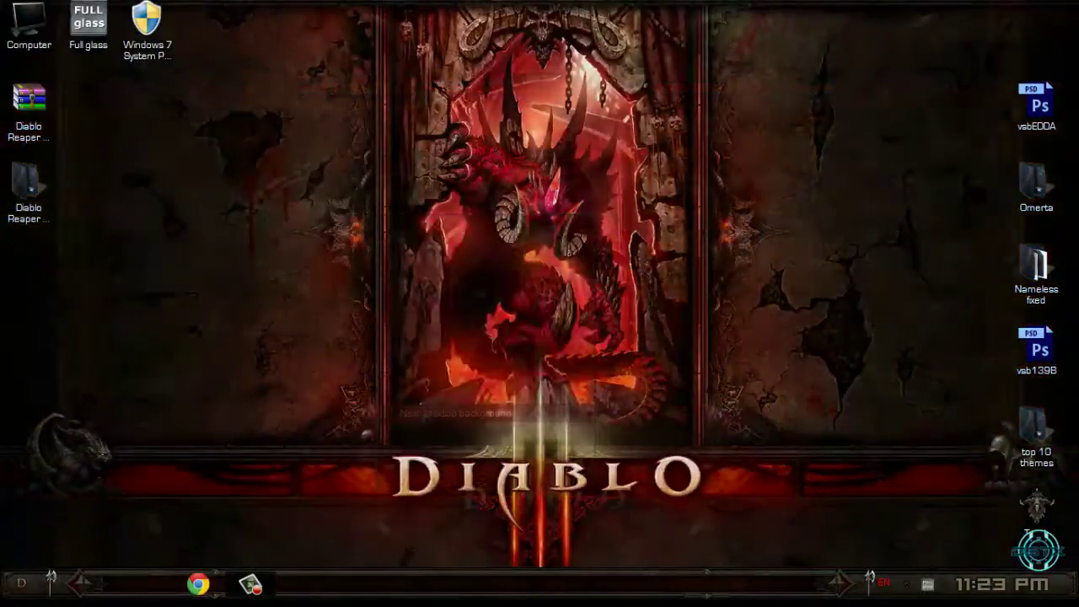
pyautogui.rightClick(358, 165)
pyautogui.click(438, 367)
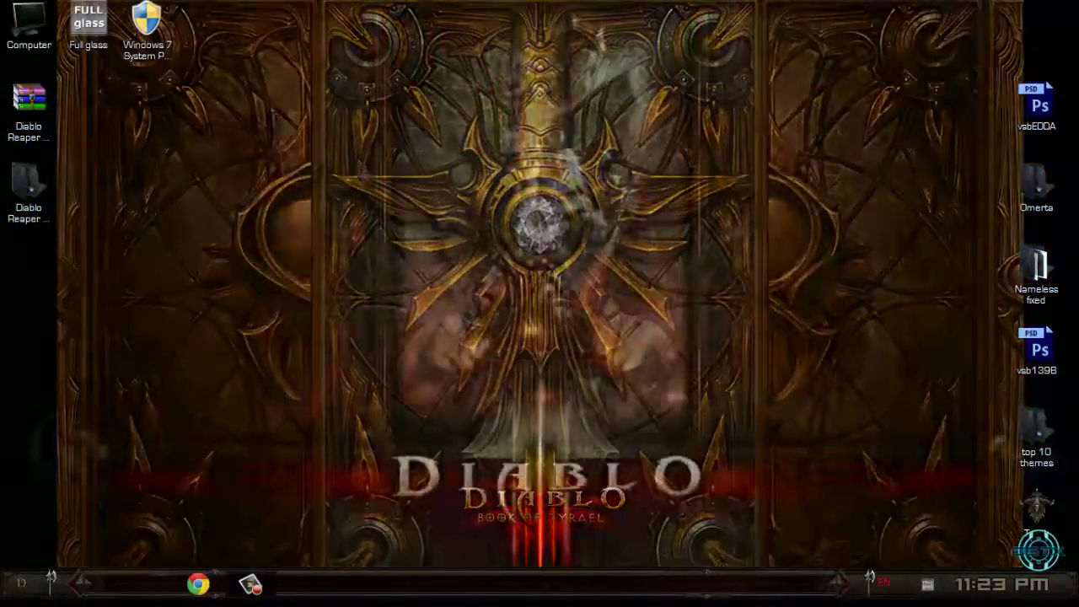
pyautogui.rightClick(354, 159)
pyautogui.click(433, 359)
pyautogui.rightClick(389, 207)
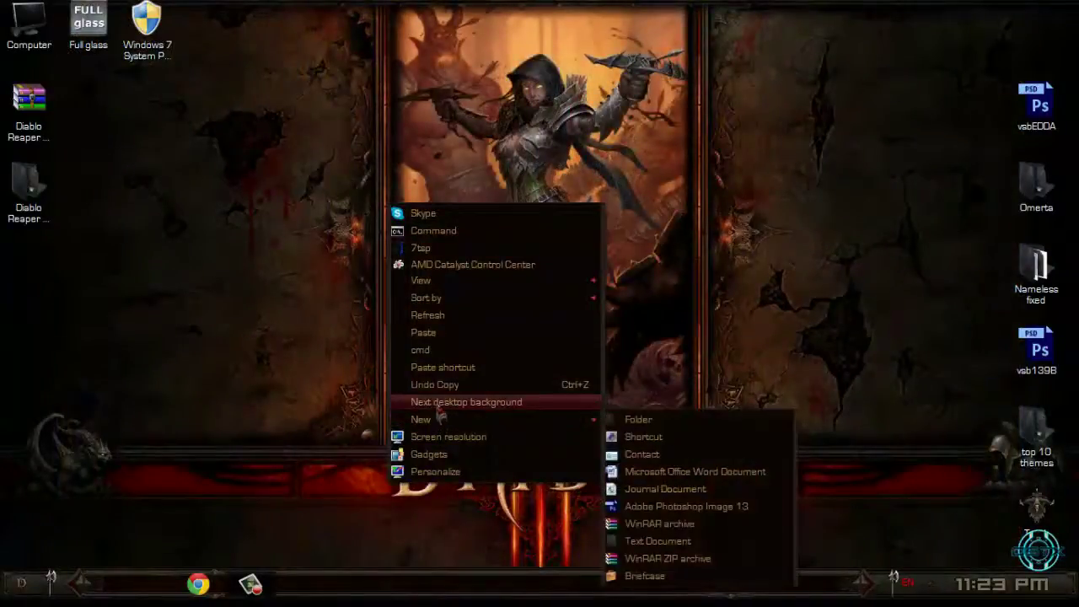
pyautogui.click(439, 402)
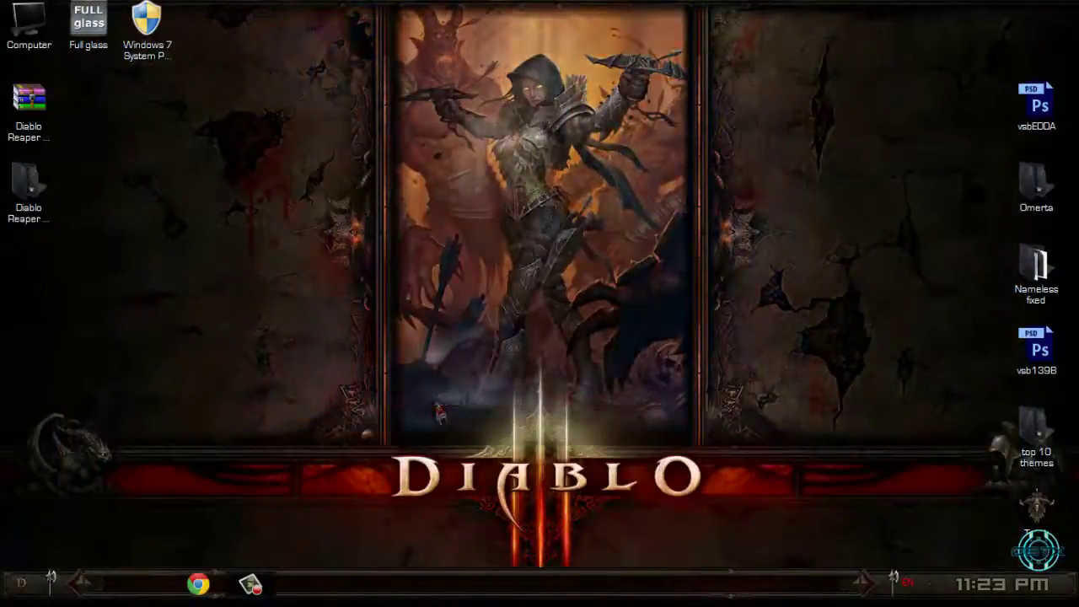